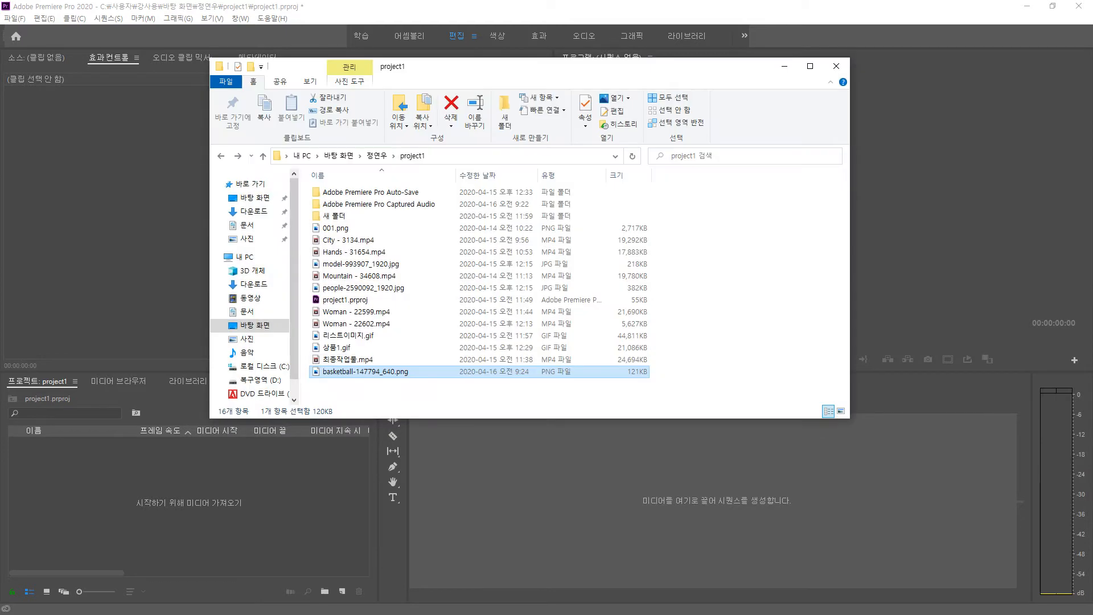
# - Import basketball-147794_640.png from the project1 folder into the project
pyautogui.moveTo(364, 371); pyautogui.dragTo(126, 475)
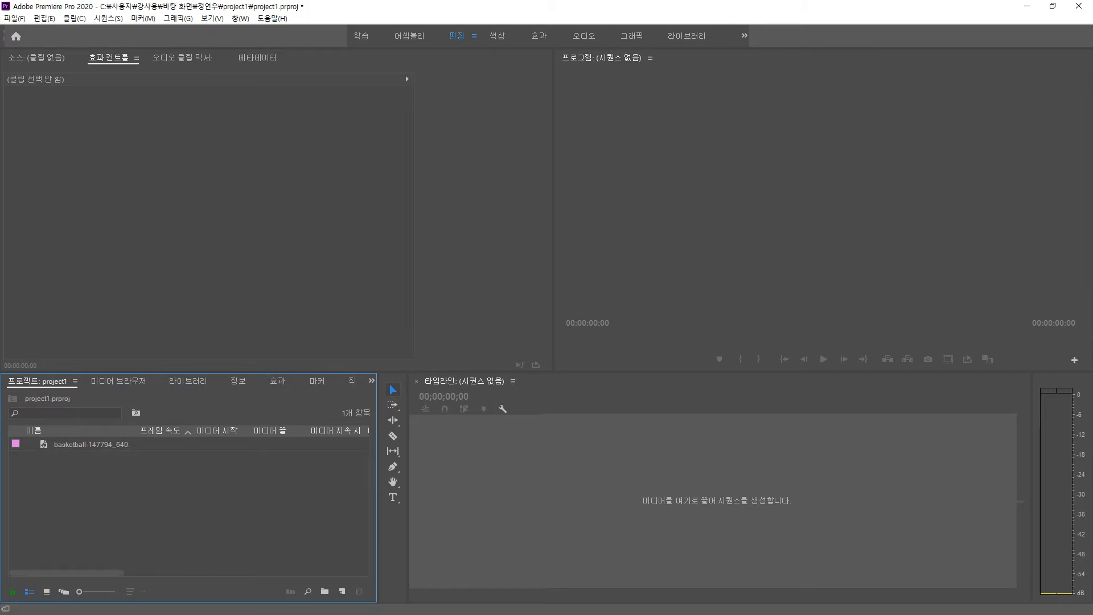
pyautogui.click(91, 444)
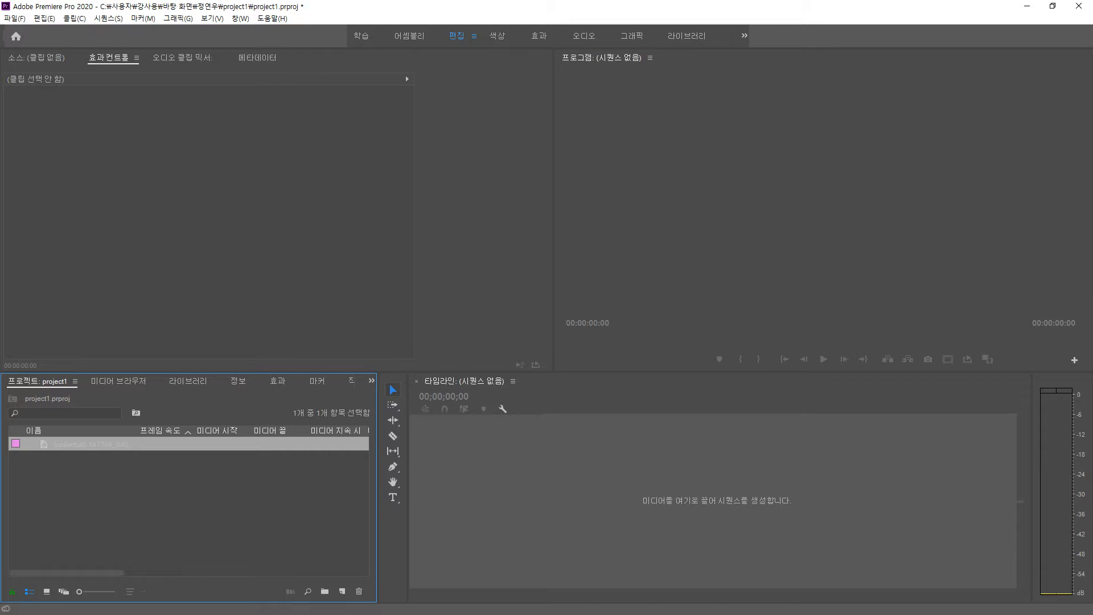
# - Create a new sequence from the Digital SLR 1080p preset DSLR 1080p24, keeping the default sequence name
pyautogui.click(342, 591)
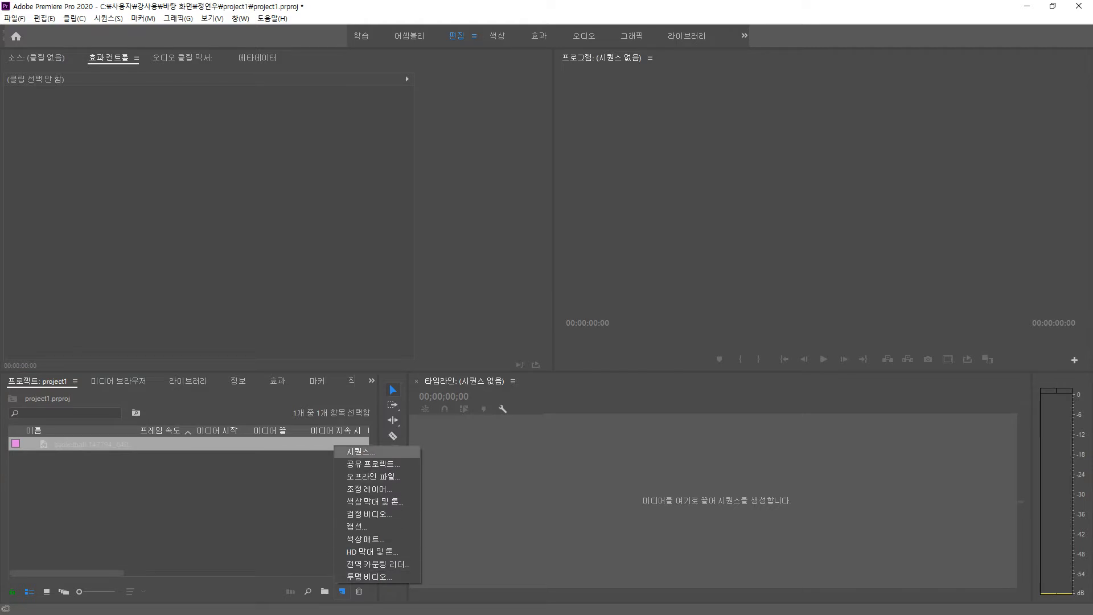
pyautogui.click(359, 451)
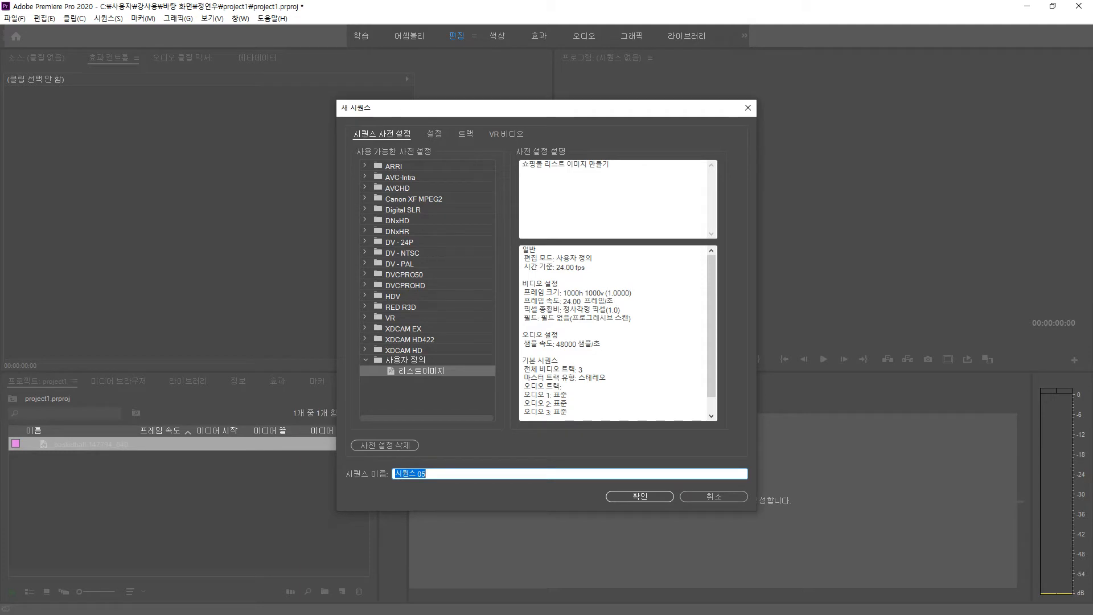
pyautogui.click(402, 210)
pyautogui.click(365, 209)
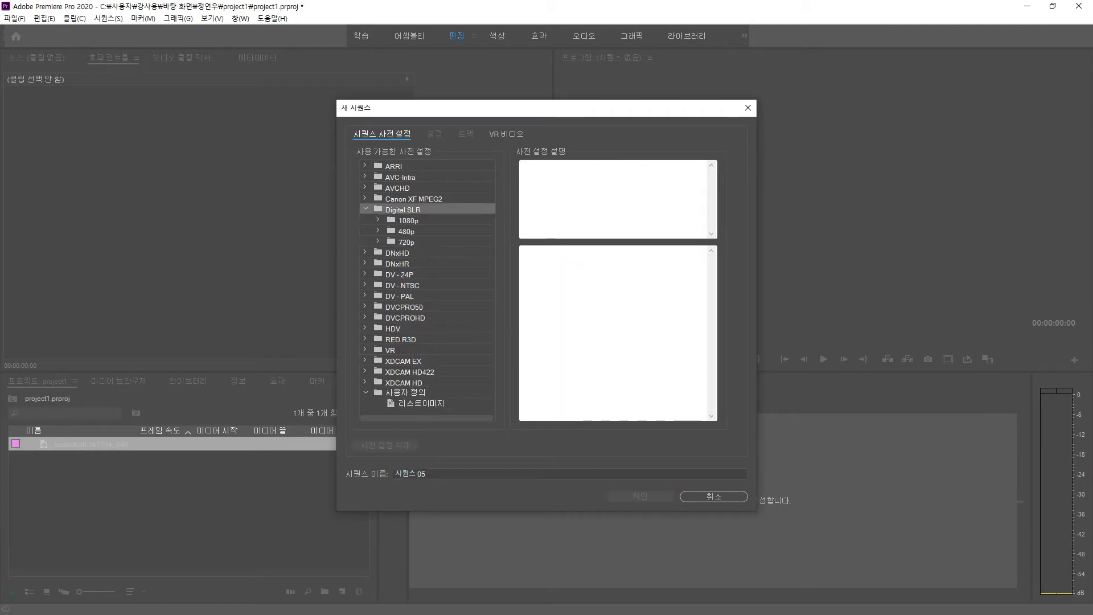
pyautogui.doubleClick(409, 221)
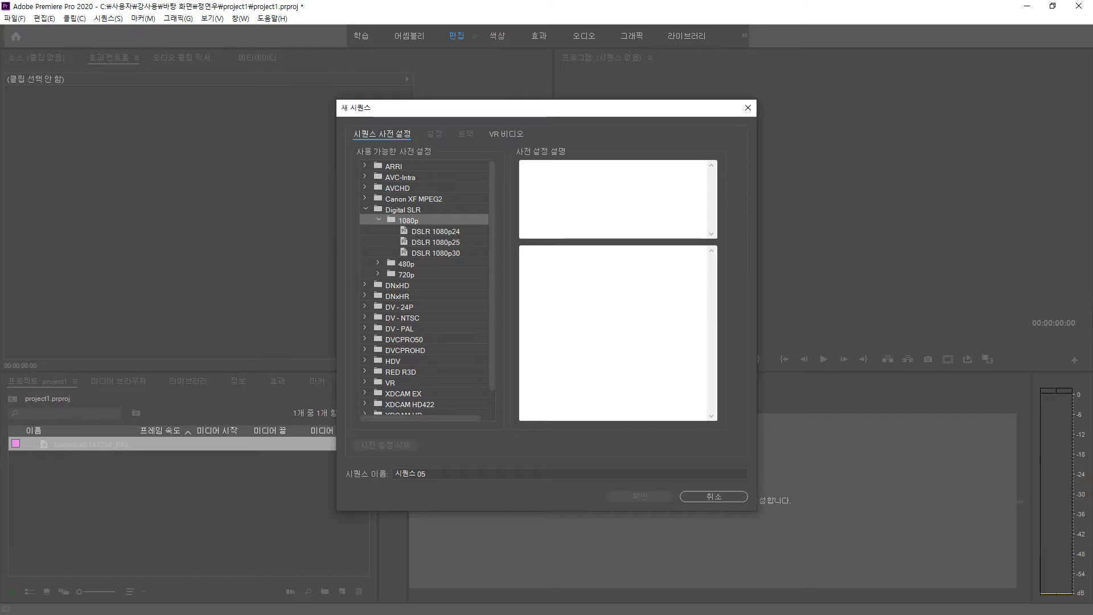
pyautogui.click(435, 231)
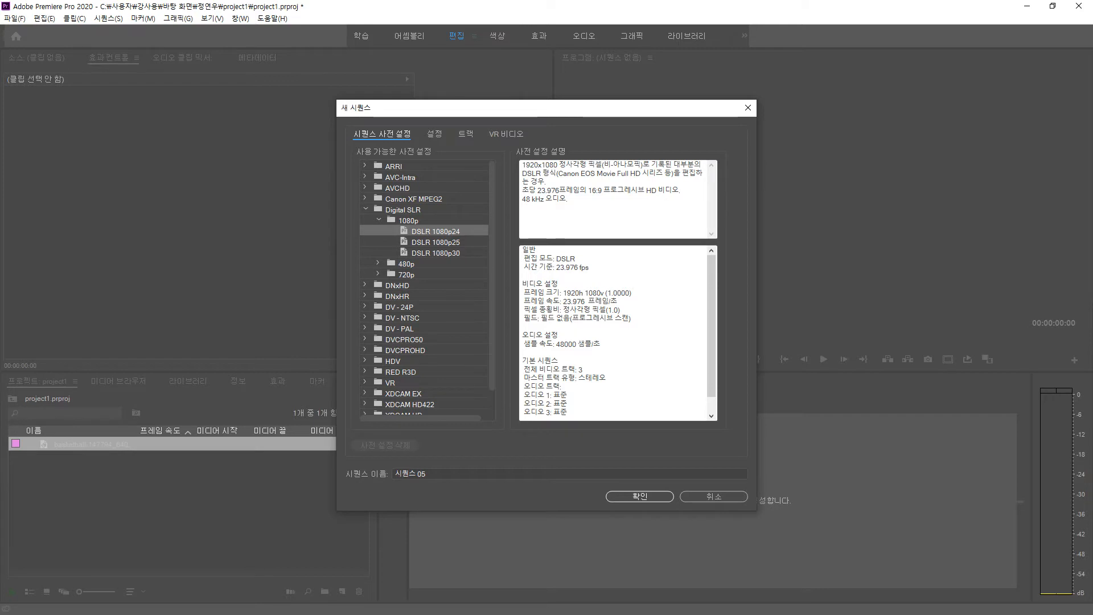
pyautogui.click(435, 253)
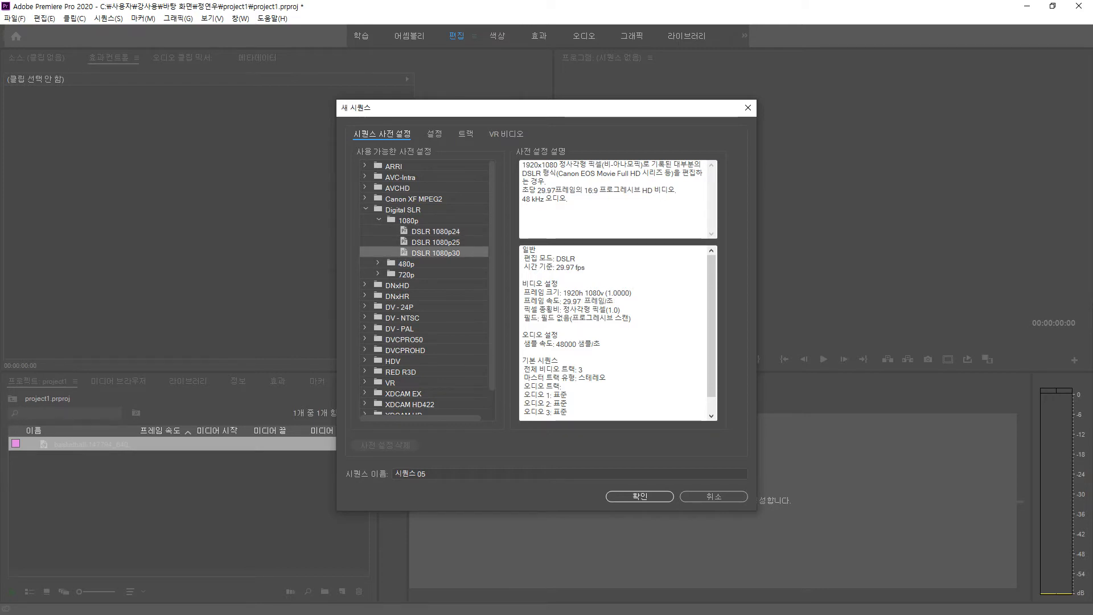
pyautogui.click(435, 232)
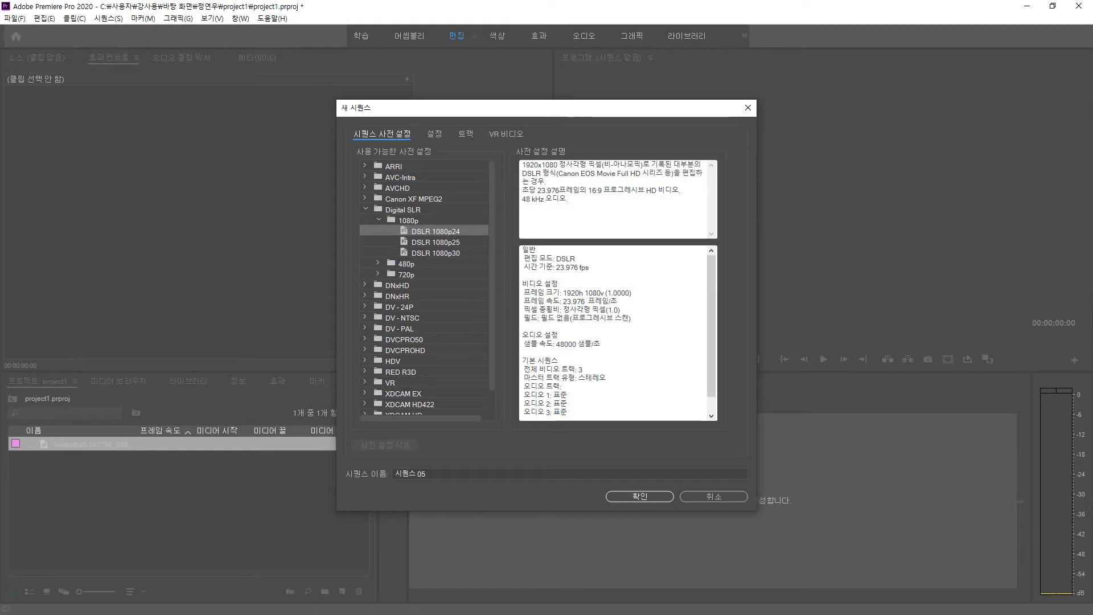
pyautogui.click(639, 496)
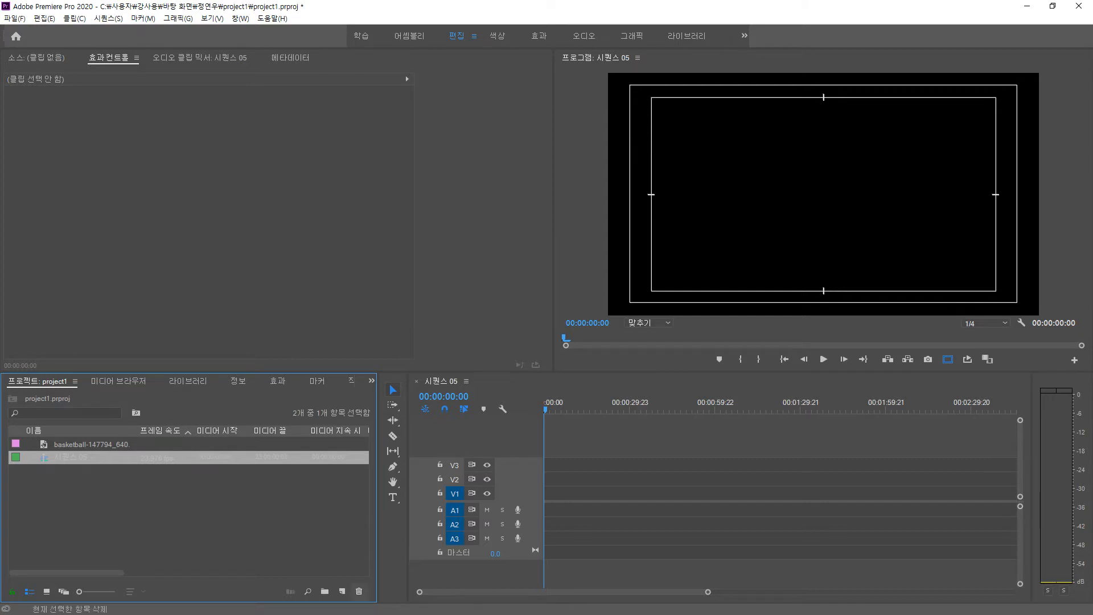
pyautogui.click(342, 591)
pyautogui.click(359, 450)
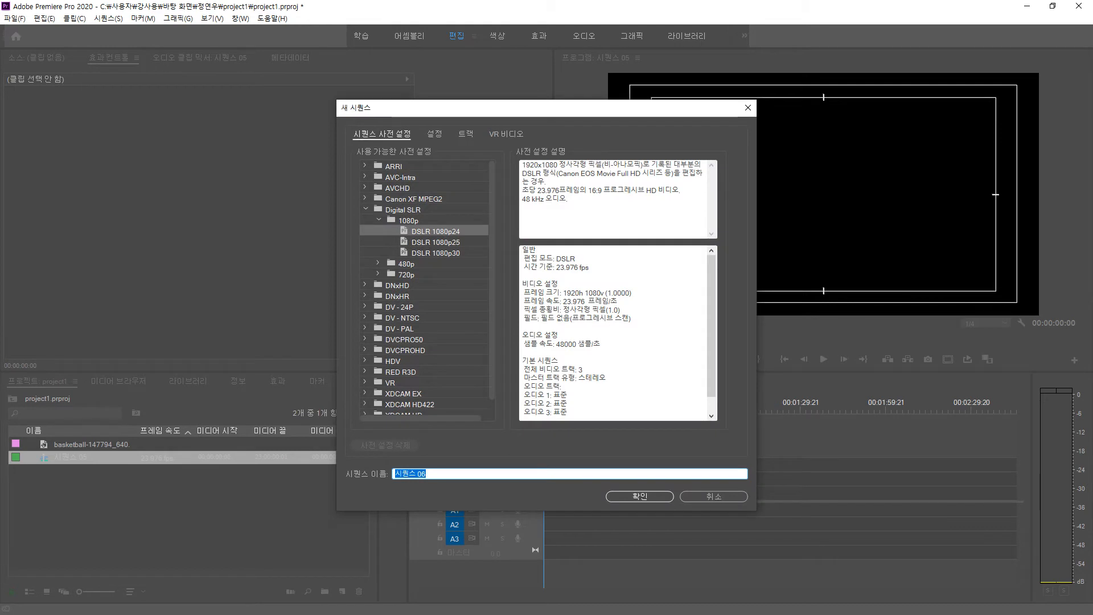
pyautogui.click(379, 220)
pyautogui.click(379, 220)
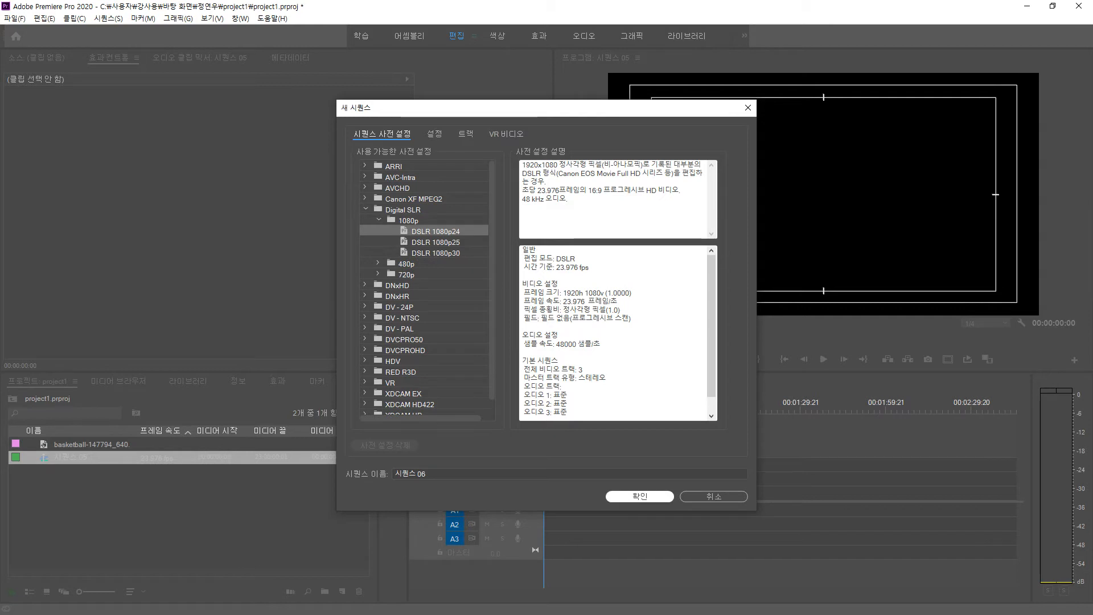
pyautogui.click(713, 496)
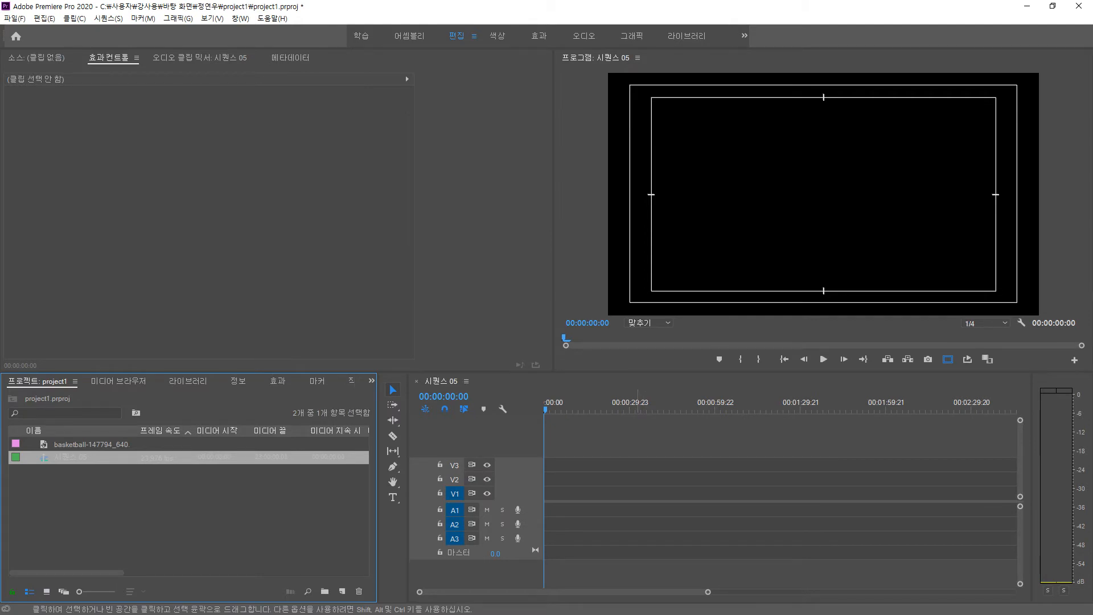
# - Place the basketball image at the start of video track V1 and hide the safe margins in the program monitor
pyautogui.click(91, 444)
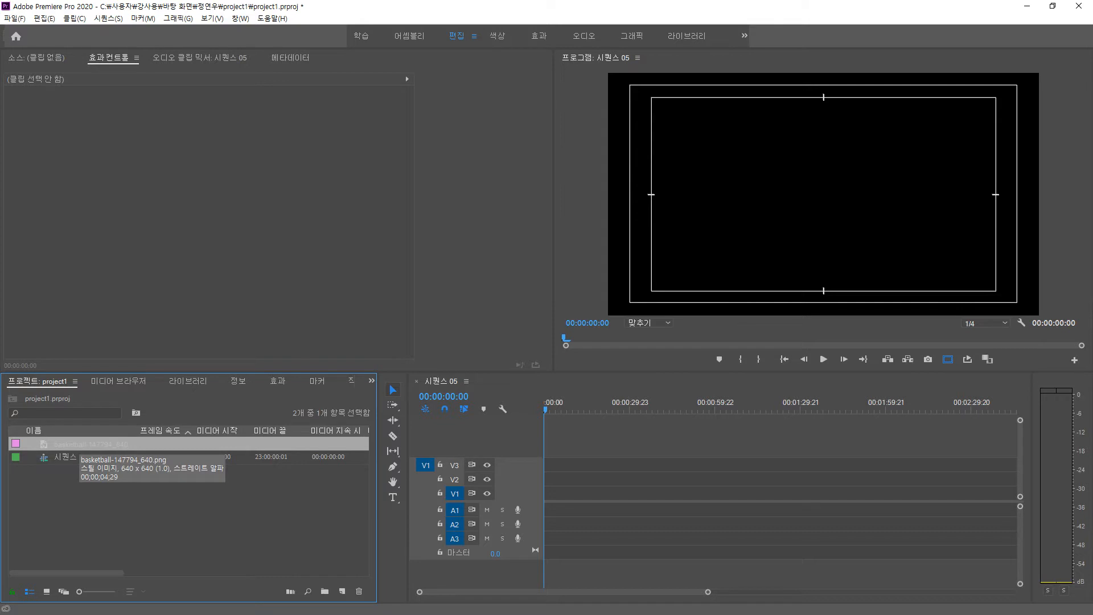
pyautogui.moveTo(91, 444); pyautogui.dragTo(550, 493)
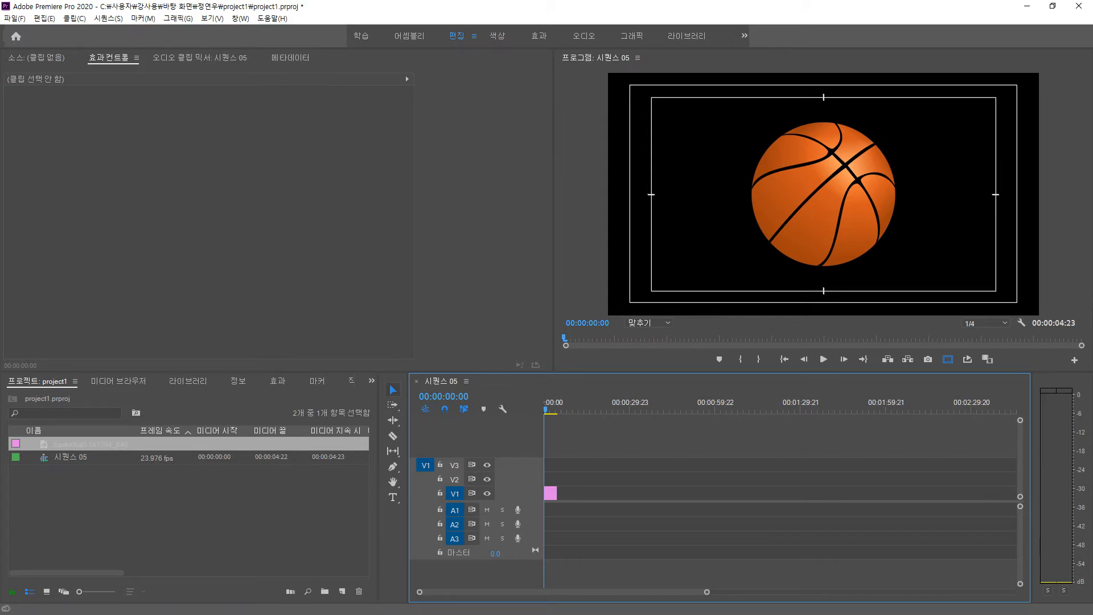
pyautogui.click(948, 359)
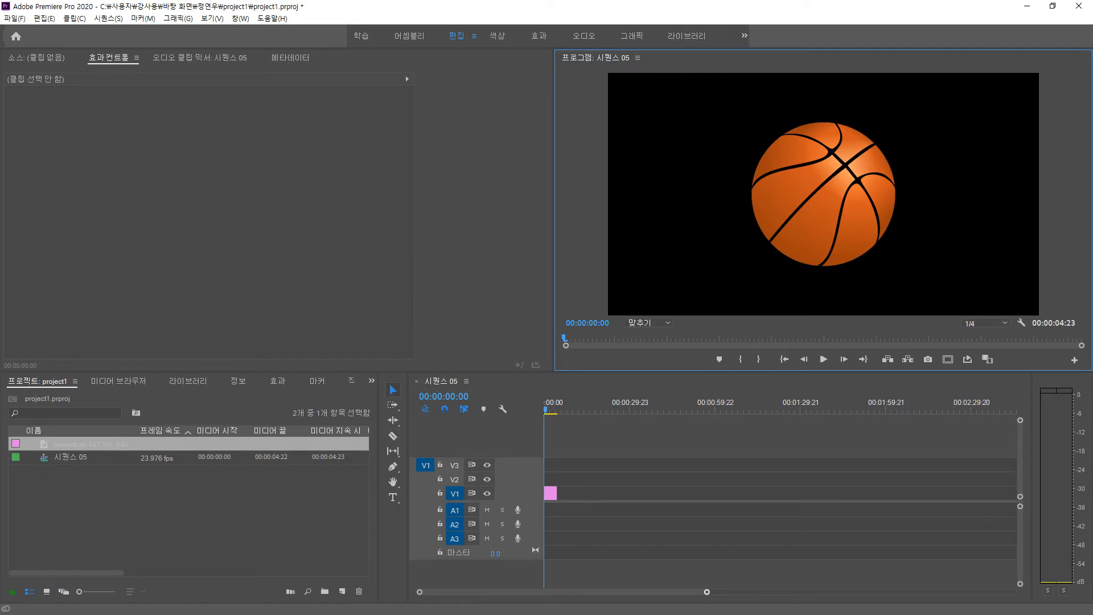
# - Select the basketball clip on V1 and examine its Motion and Opacity effect properties
pyautogui.moveTo(706, 592); pyautogui.dragTo(461, 592)
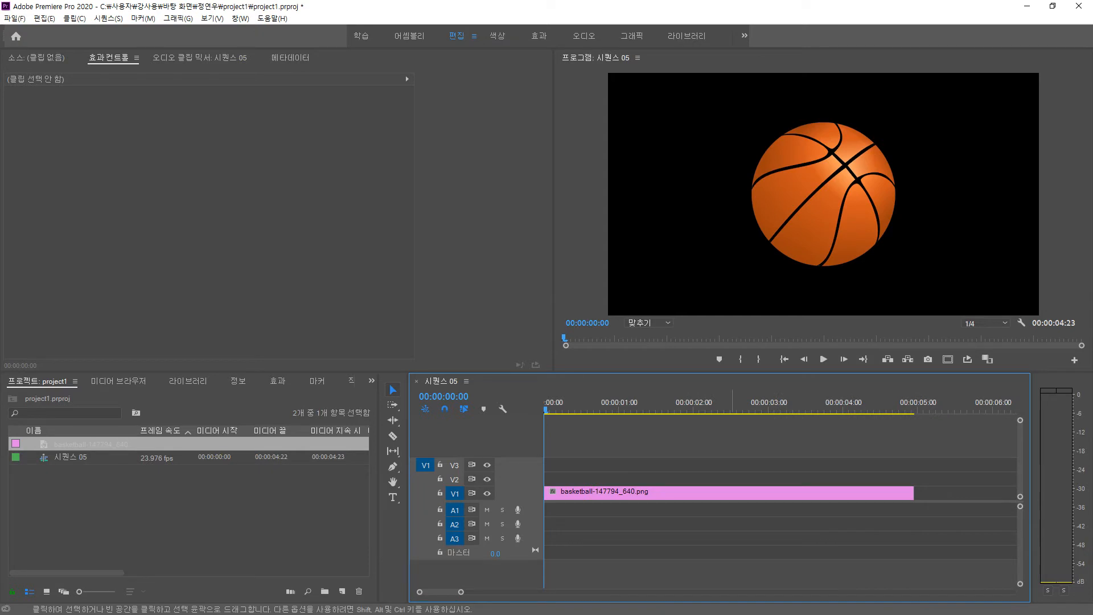
pyautogui.click(733, 493)
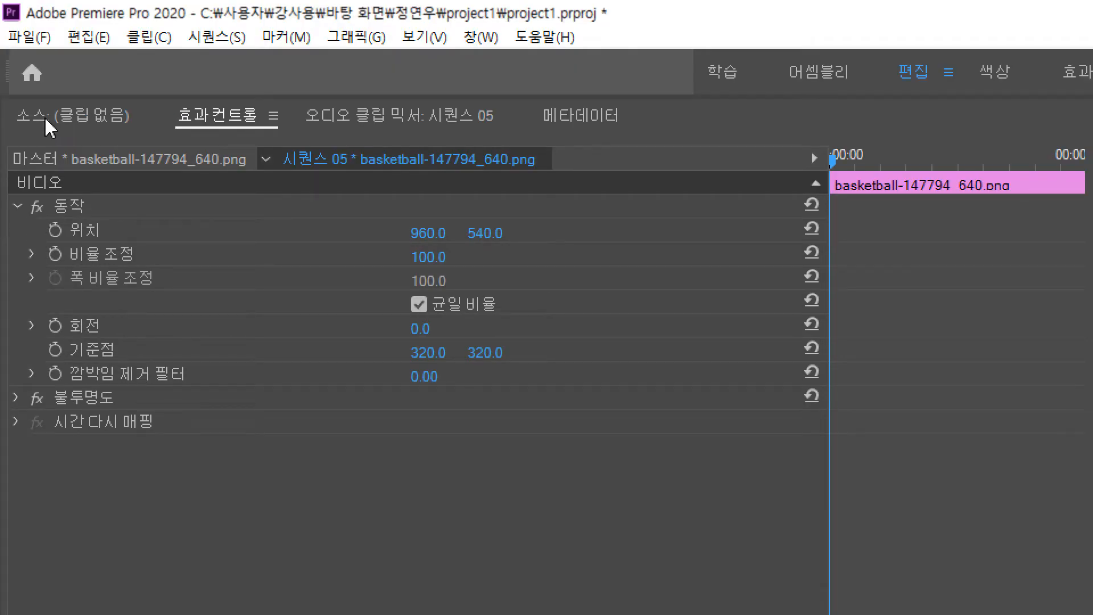
pyautogui.click(17, 209)
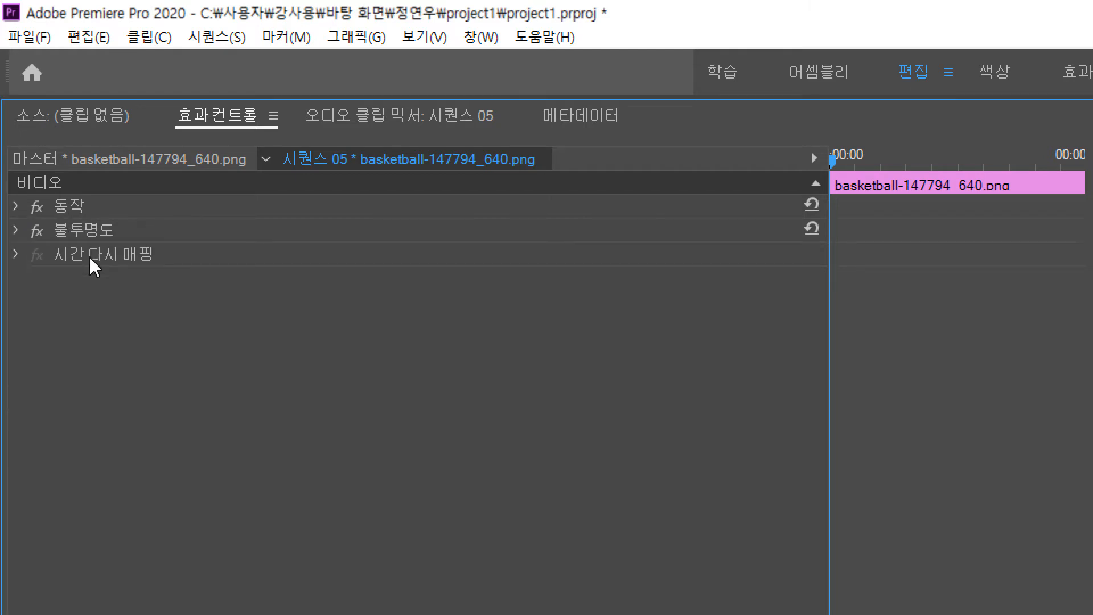
pyautogui.click(18, 209)
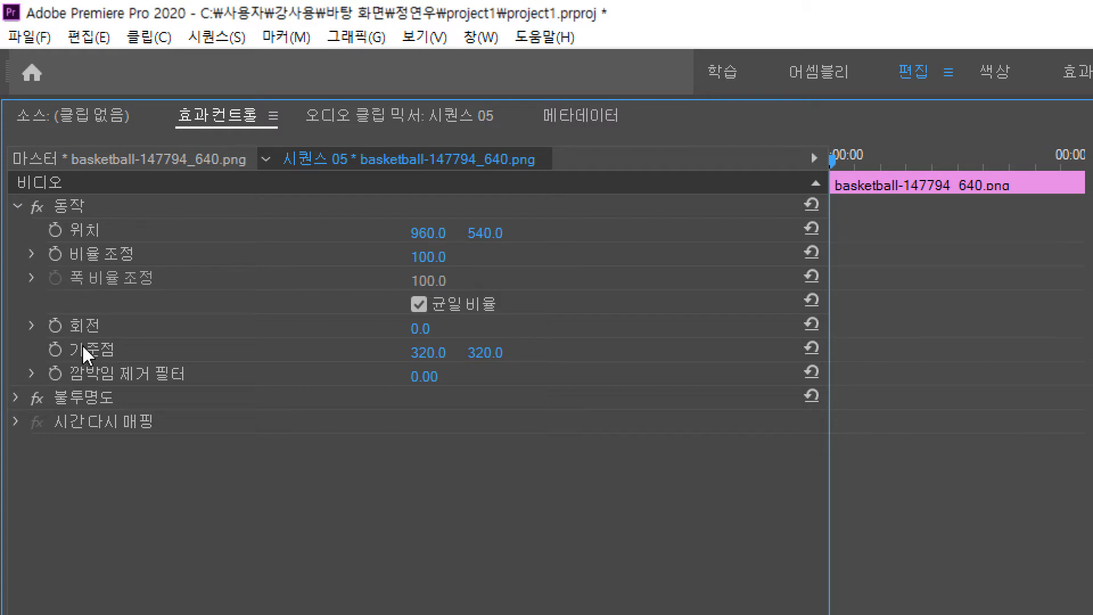
pyautogui.click(17, 399)
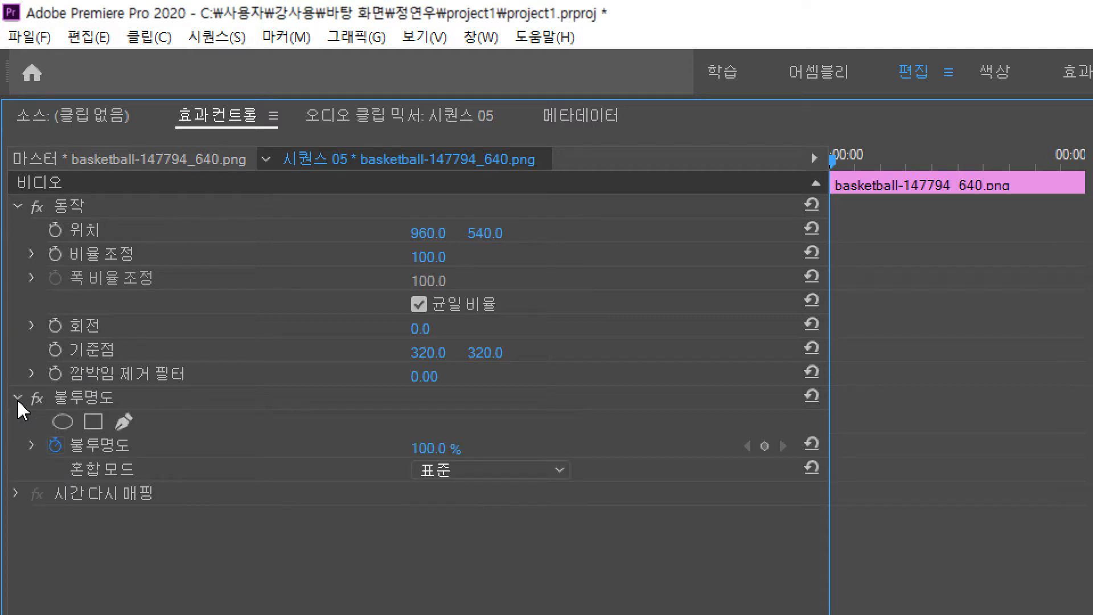
pyautogui.click(18, 399)
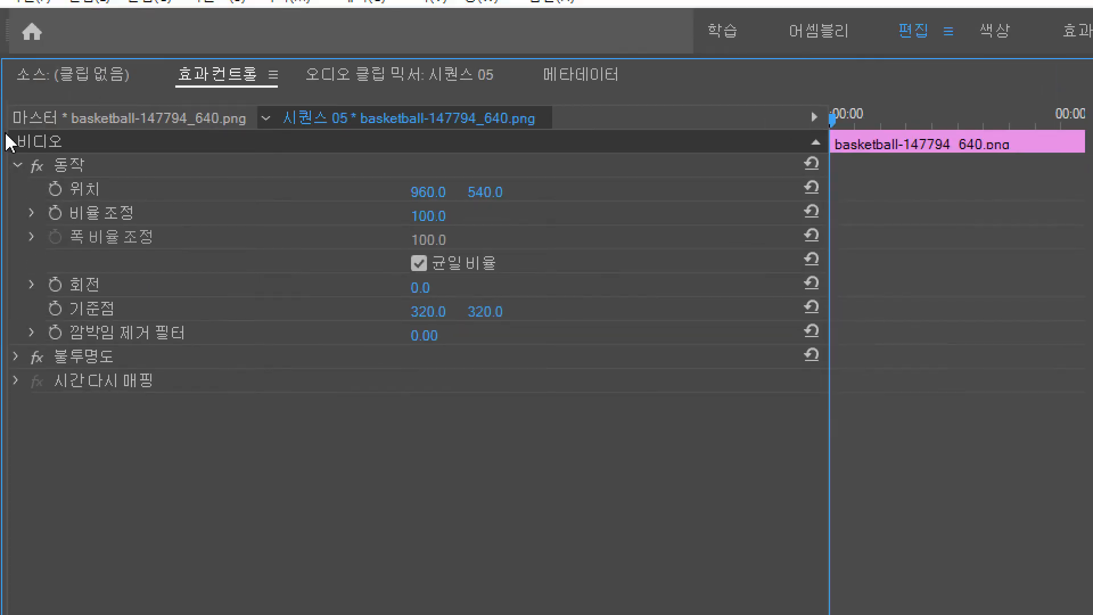
# - Move the basketball's anchor point to the image's upper-left corner and set it exactly to 0, 0
pyautogui.click(83, 190)
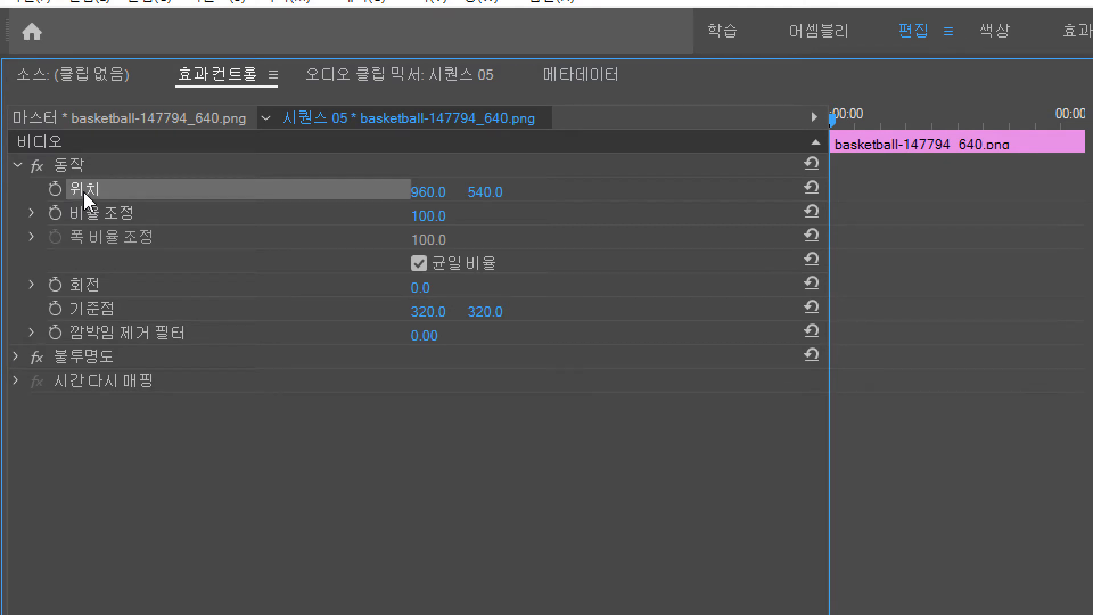
pyautogui.click(101, 312)
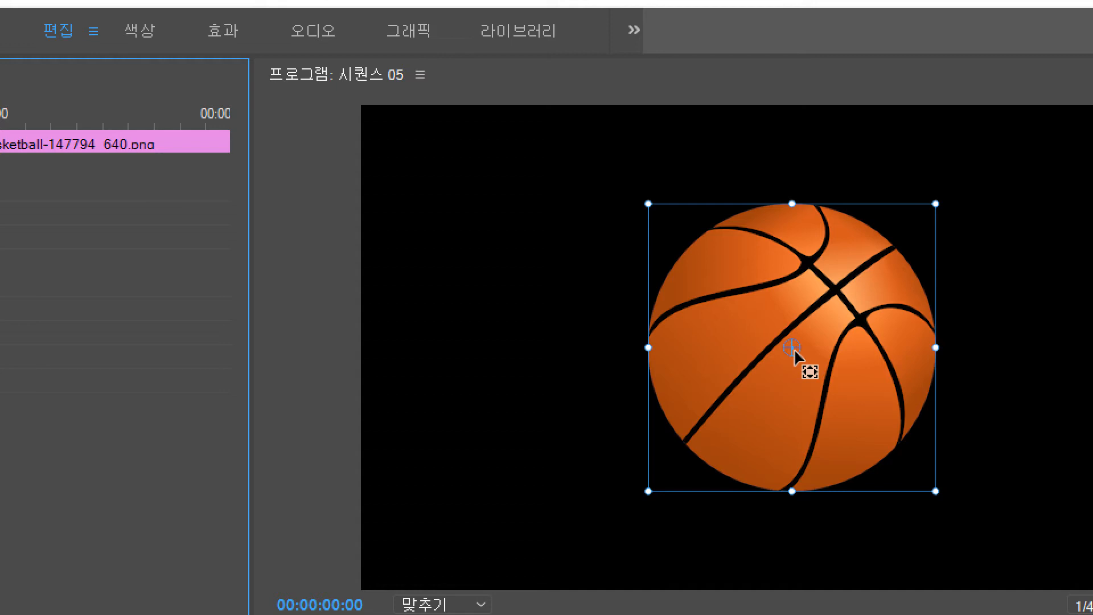
pyautogui.moveTo(795, 350); pyautogui.dragTo(647, 203)
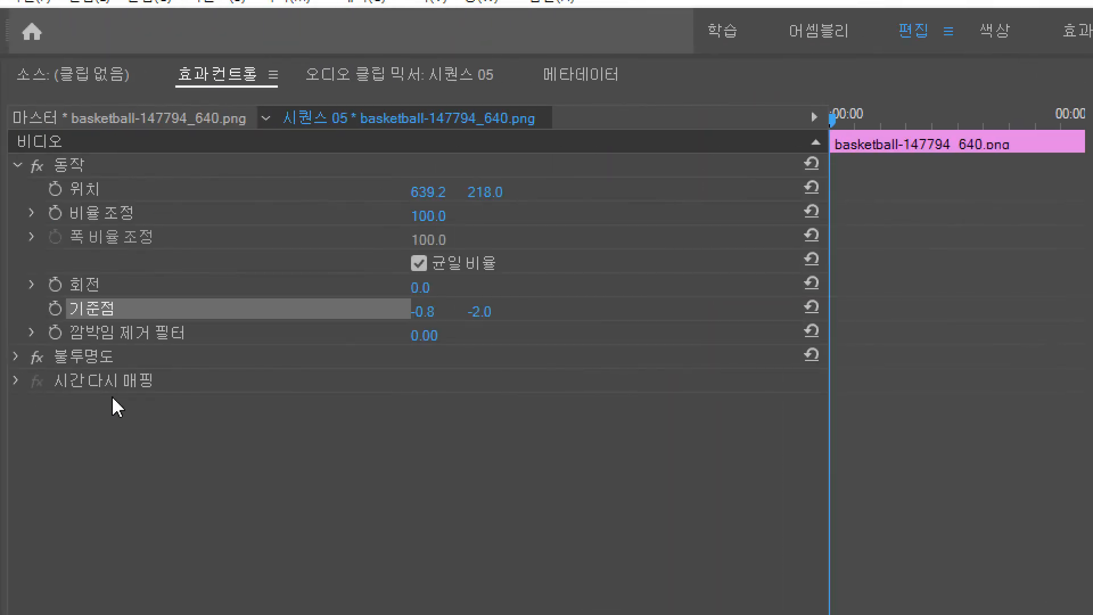
pyautogui.click(423, 316)
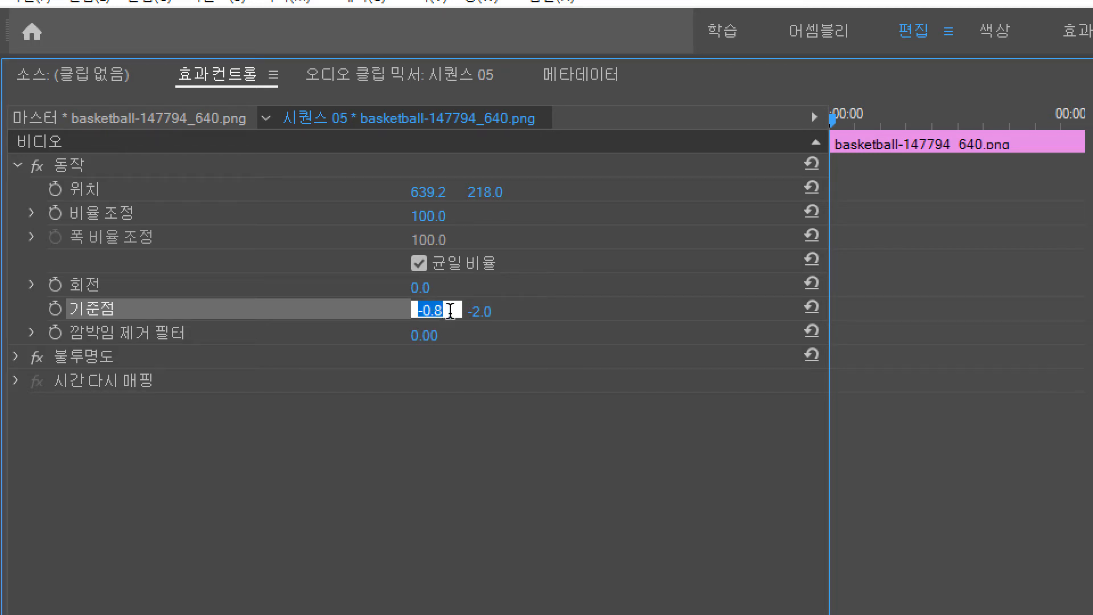
pyautogui.write('0')
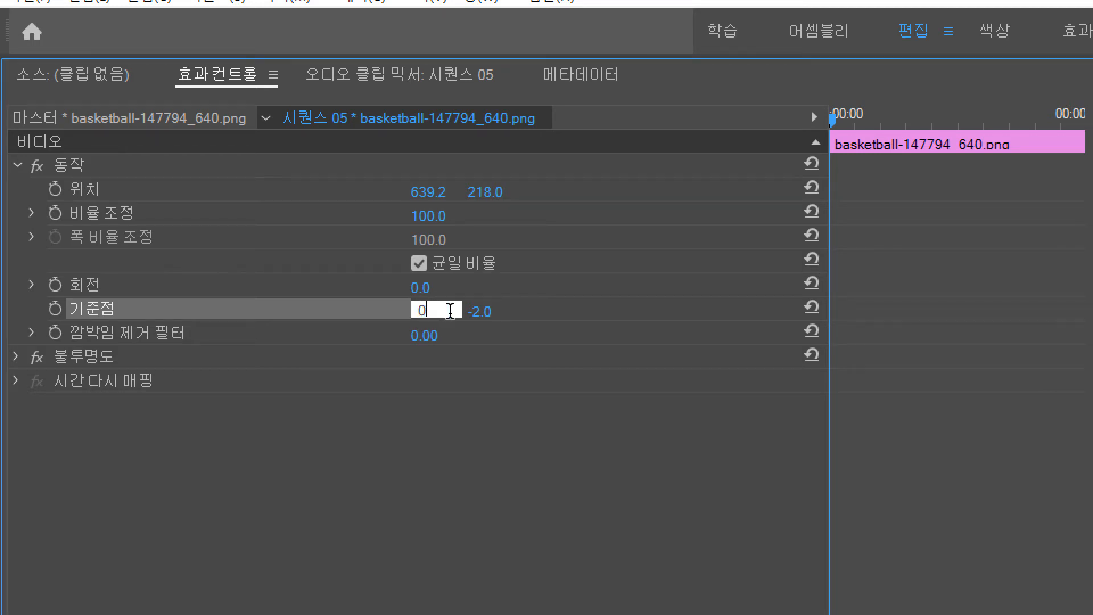
pyautogui.click(485, 313)
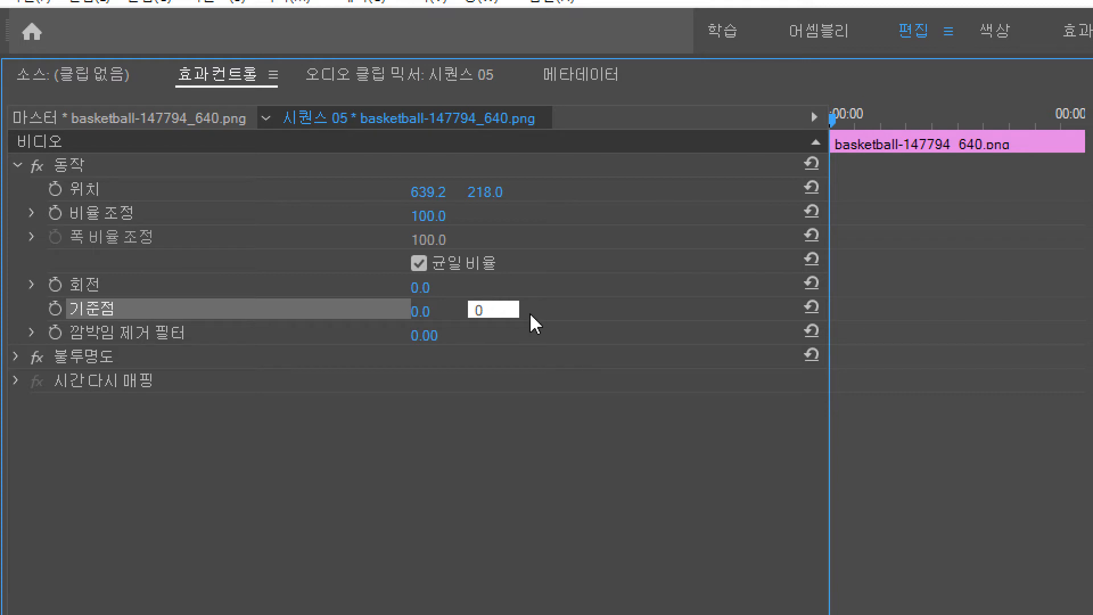
pyautogui.press('Return')
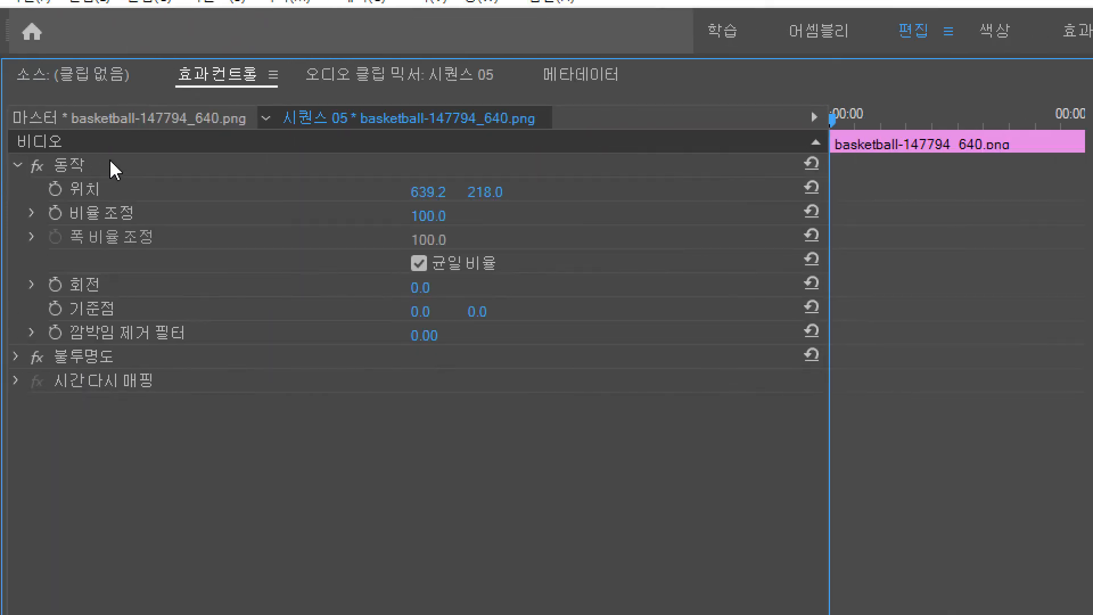
# - Set the basketball clip's Motion position to 0, 0
pyautogui.click(122, 165)
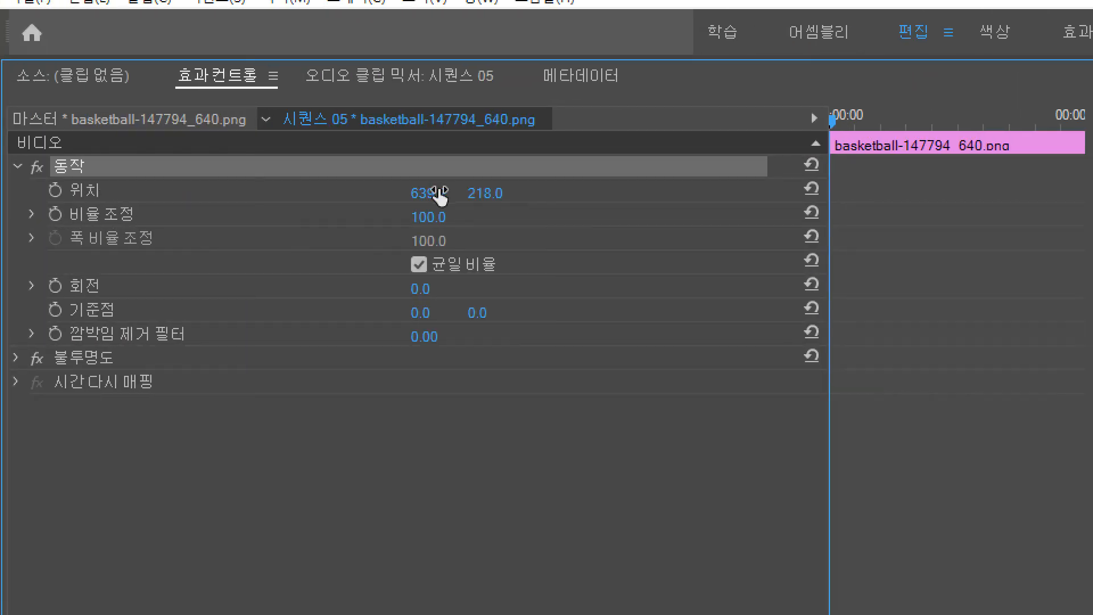
pyautogui.click(433, 193)
pyautogui.write('0')
pyautogui.click(493, 188)
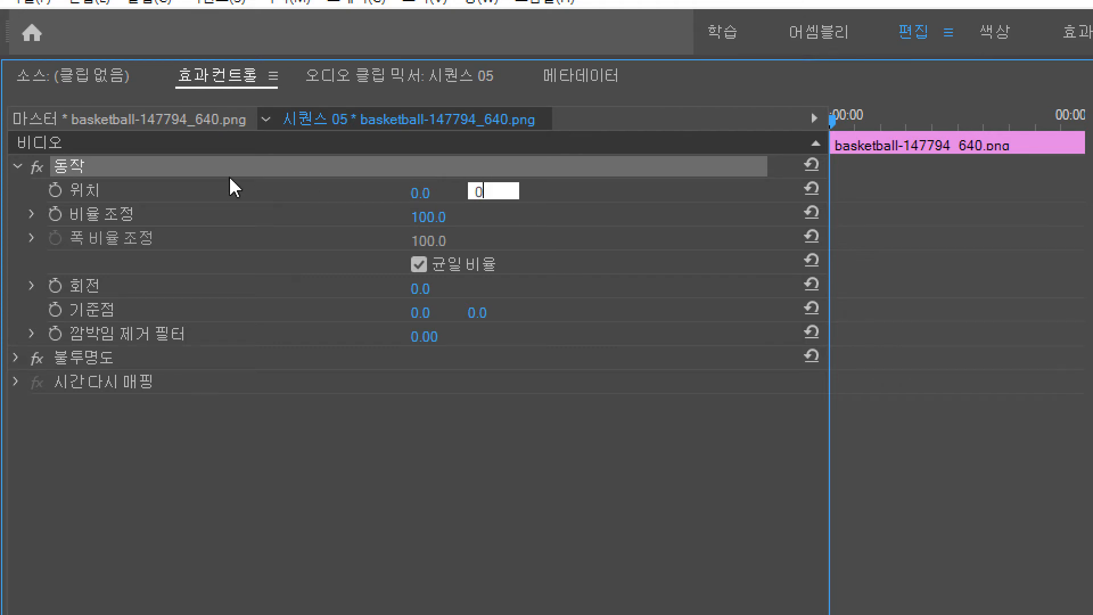
pyautogui.press('Return')
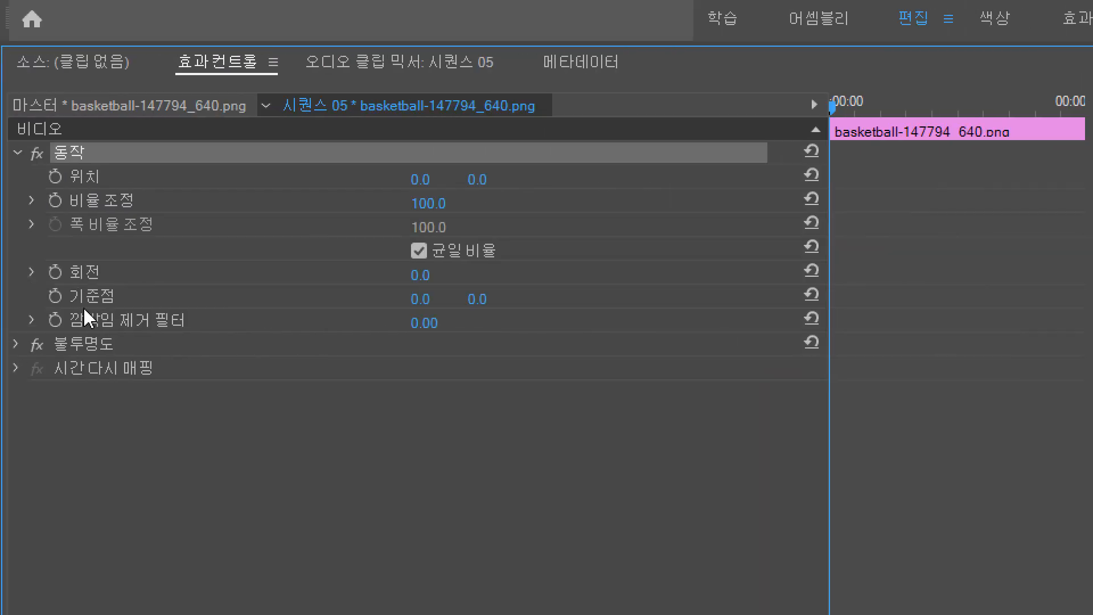
# - Set the horizontal position of the basketball clip to 500
pyautogui.click(426, 183)
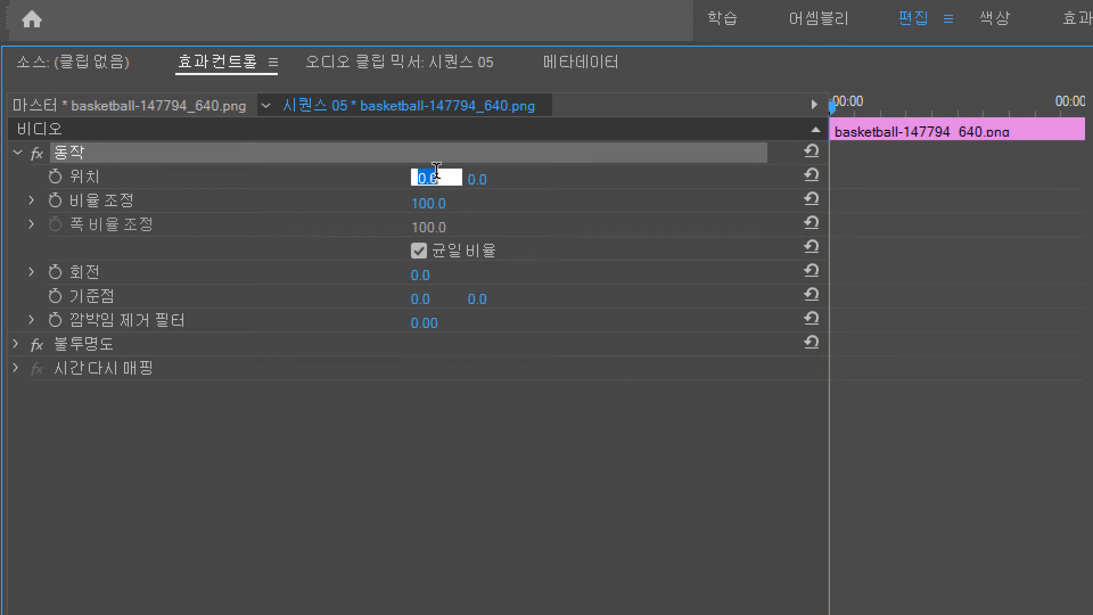
pyautogui.click(484, 181)
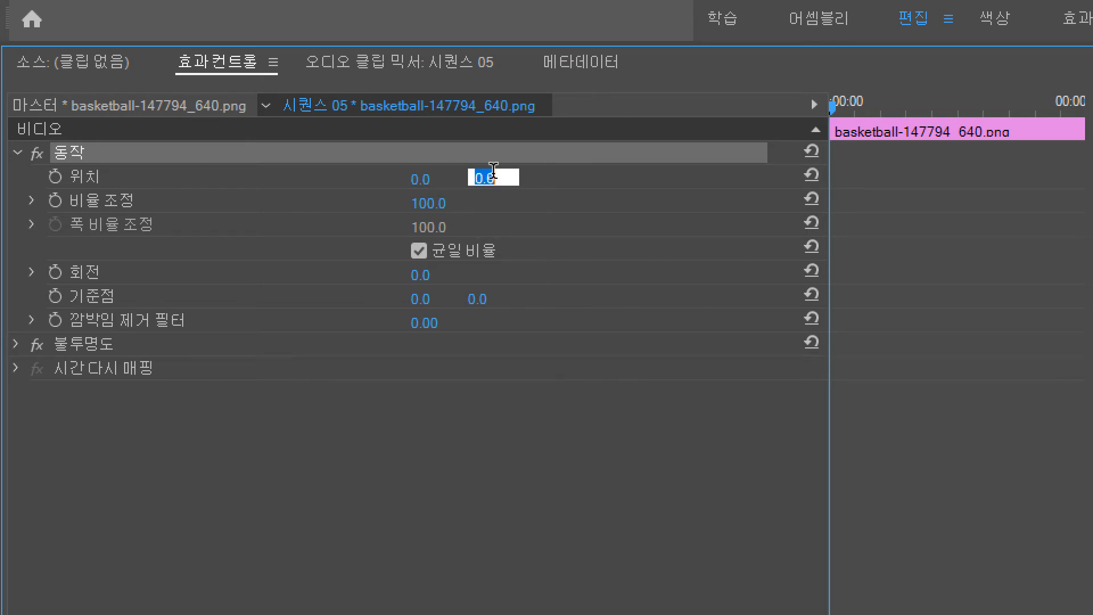
pyautogui.click(428, 182)
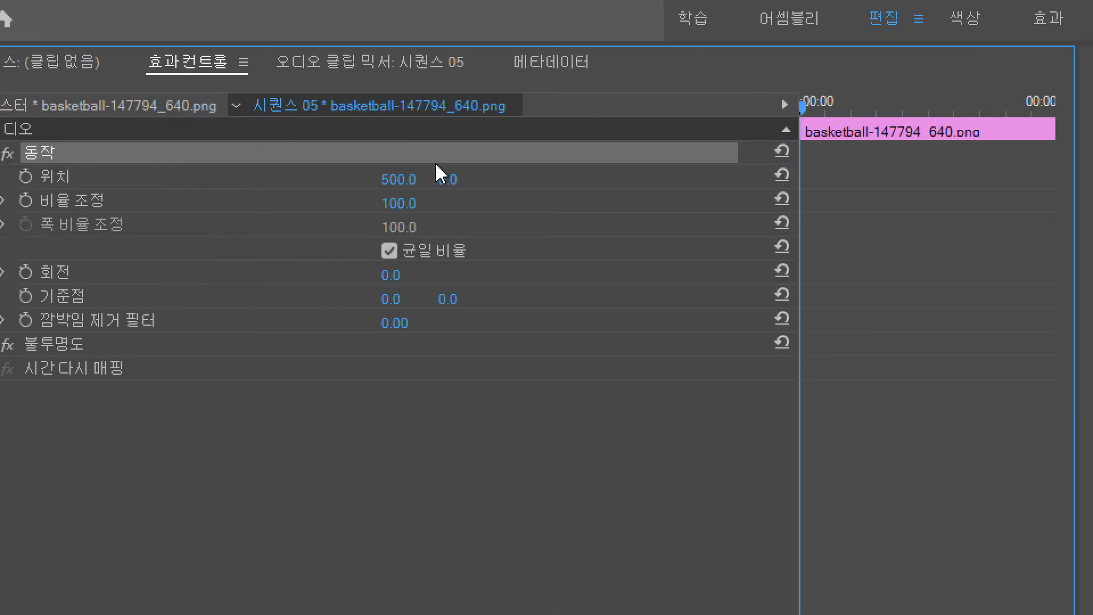
# - Set the vertical position of the basketball clip to 500, then change it to 300
pyautogui.click(447, 179)
pyautogui.press('Return')
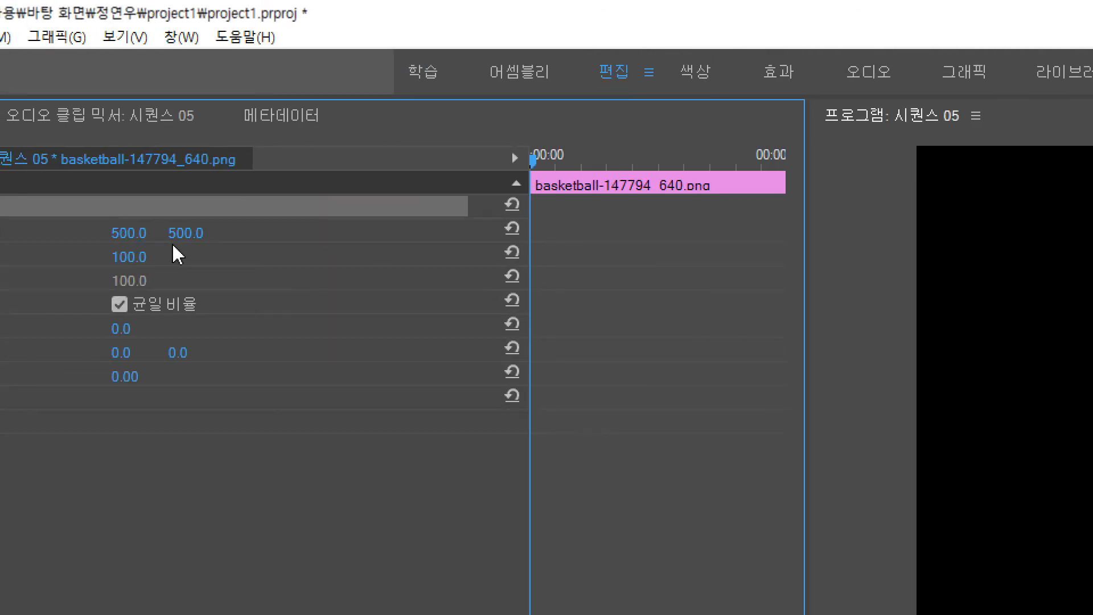
pyautogui.click(186, 235)
pyautogui.press('Return')
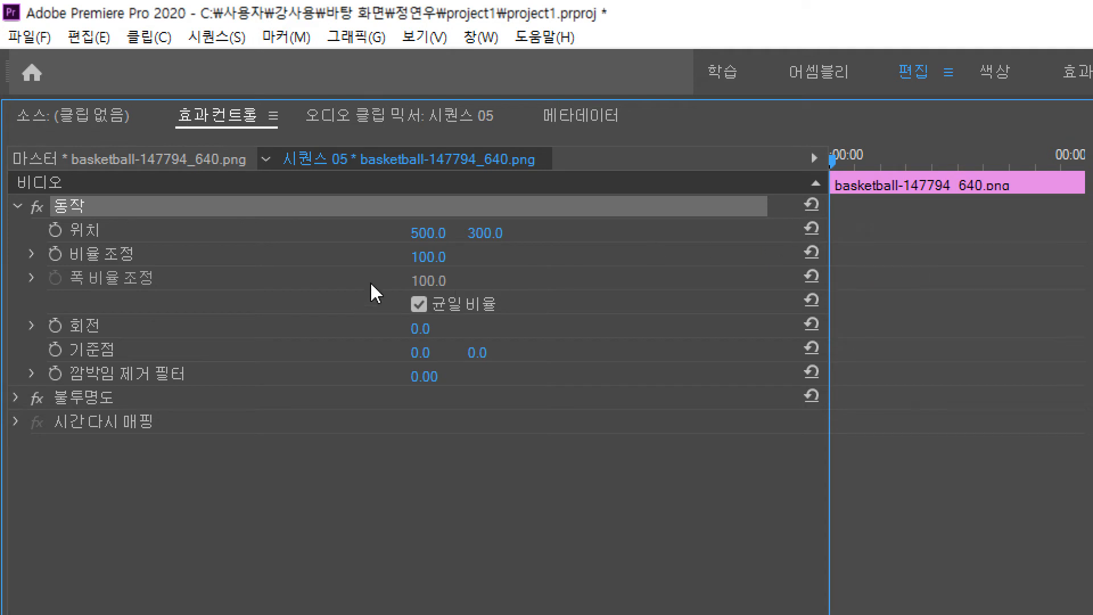
# - Set the basketball clip's scale to 50
pyautogui.click(424, 261)
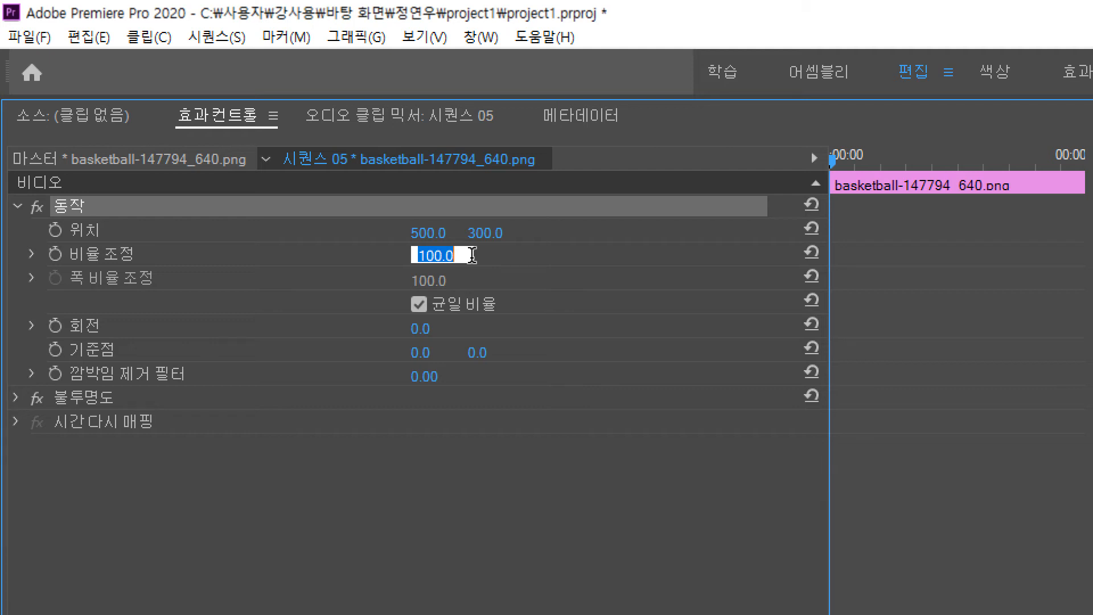
pyautogui.write('50')
pyautogui.press('Return')
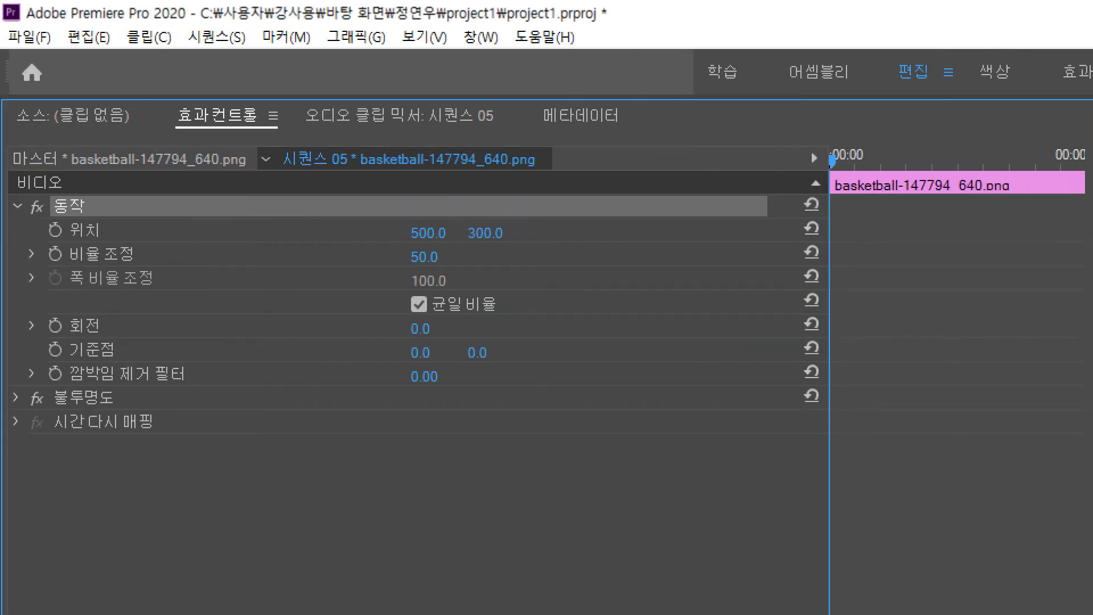
# - Set the basketball clip's position to 0, 0 so it sits in the frame's upper-left corner
pyautogui.click(435, 231)
pyautogui.write('0')
pyautogui.press('Tab')
pyautogui.write('0')
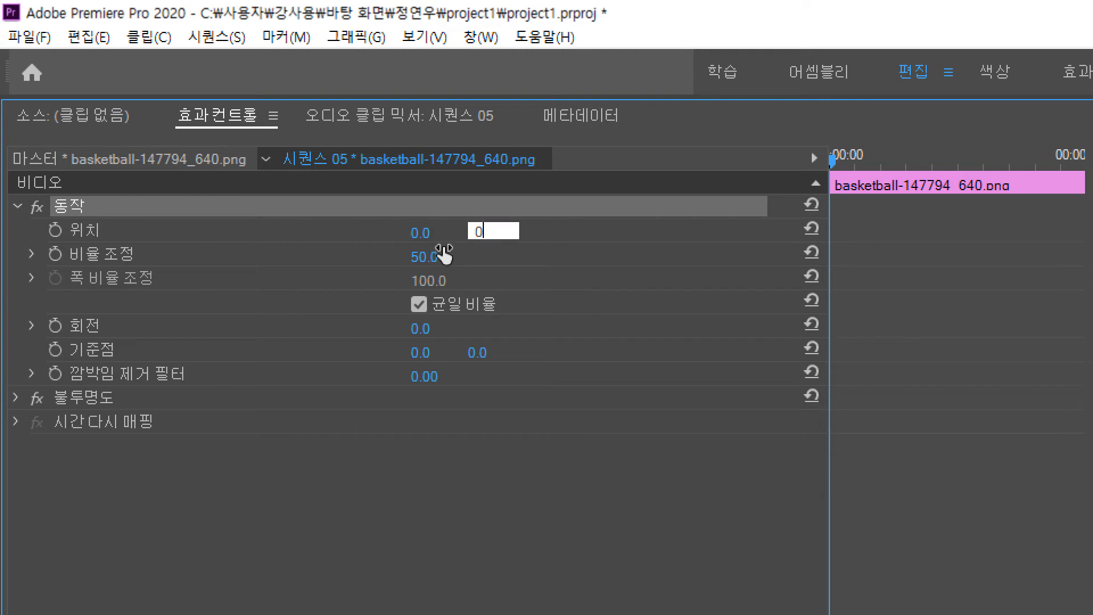
pyautogui.press('Return')
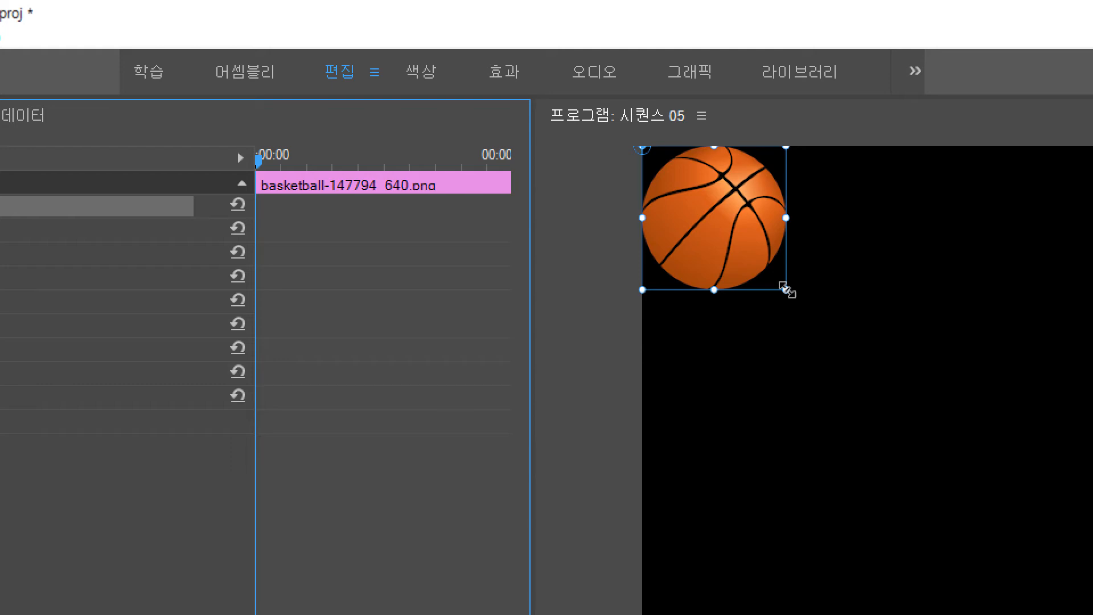
# - Resize the basketball freely in the frame around its corner anchor, then around a centre anchor of 320, 320, to a scale of about 73
pyautogui.moveTo(785, 289); pyautogui.dragTo(1072, 574)
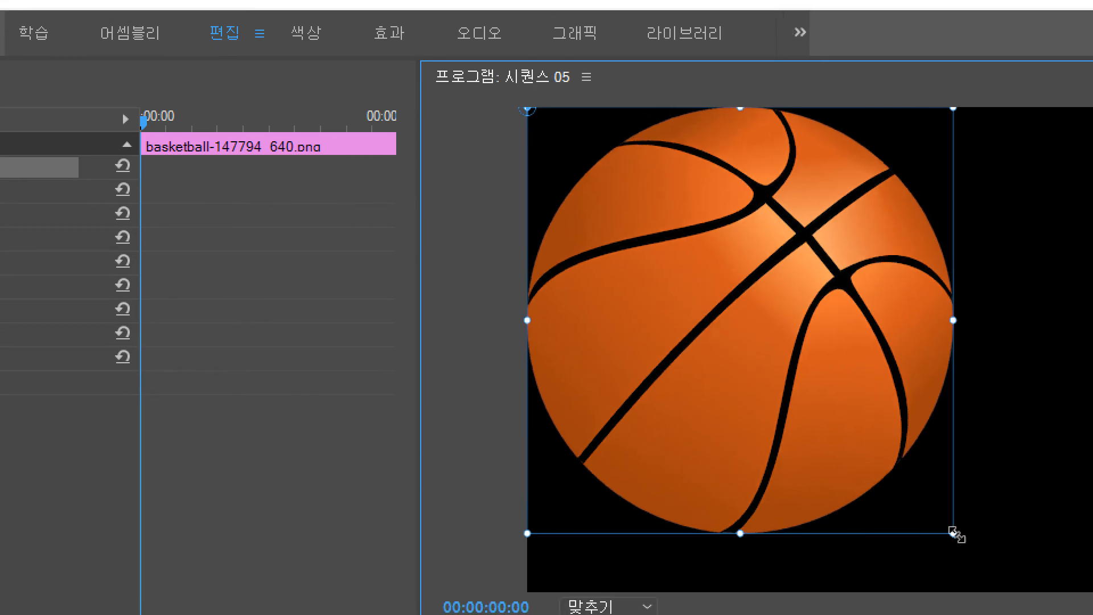
pyautogui.moveTo(958, 535); pyautogui.dragTo(824, 390)
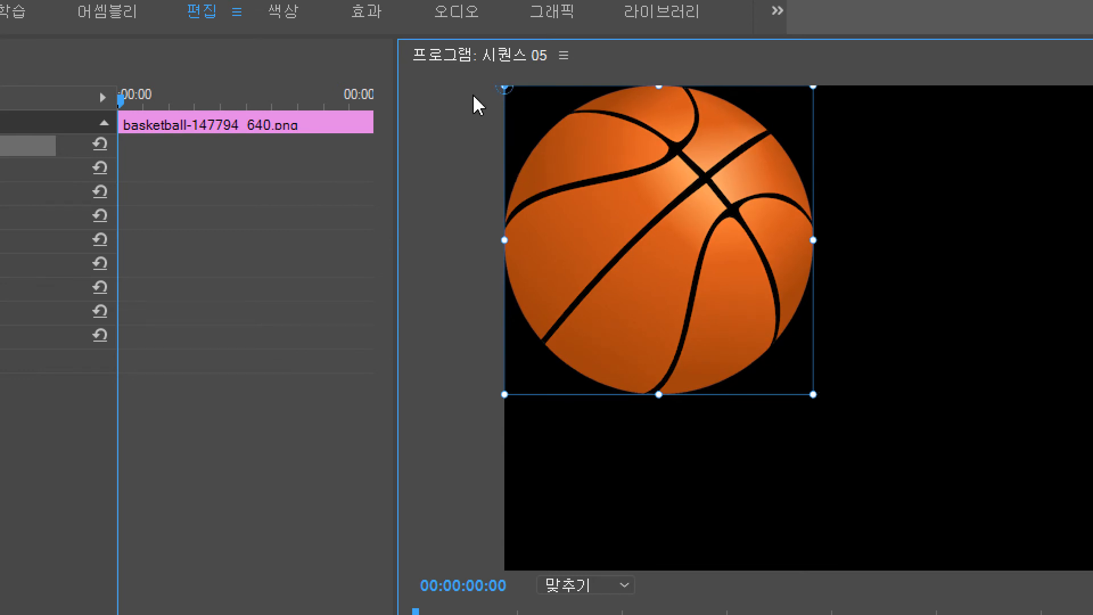
pyautogui.moveTo(817, 397); pyautogui.dragTo(776, 368)
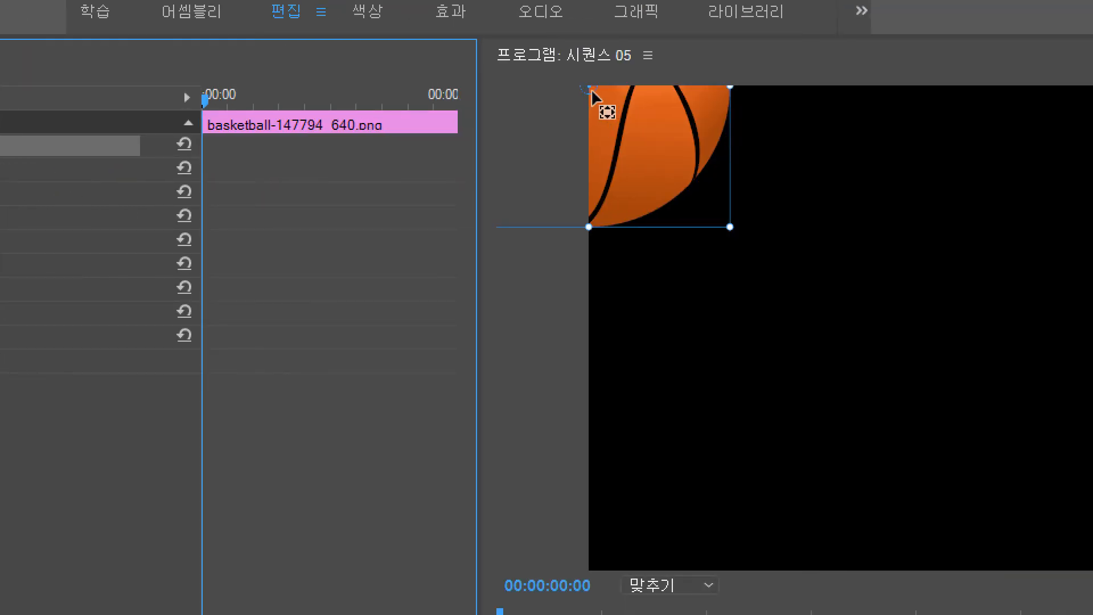
pyautogui.moveTo(730, 226); pyautogui.dragTo(683, 188)
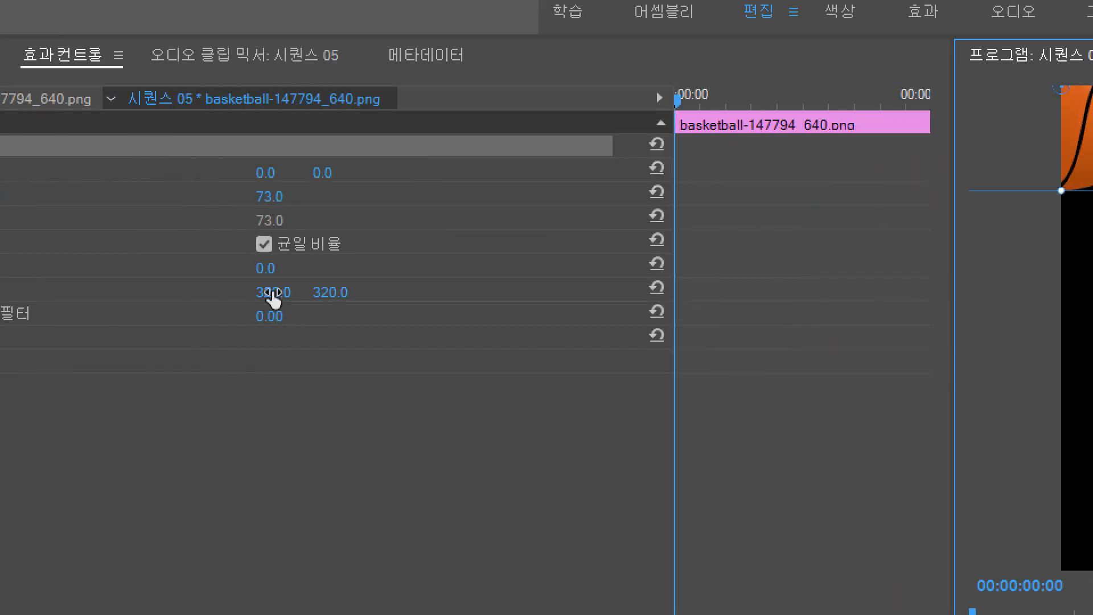
# - Set the basketball clip's anchor point to 0, 0
pyautogui.click(273, 293)
pyautogui.write('0')
pyautogui.press('Tab')
pyautogui.write('0')
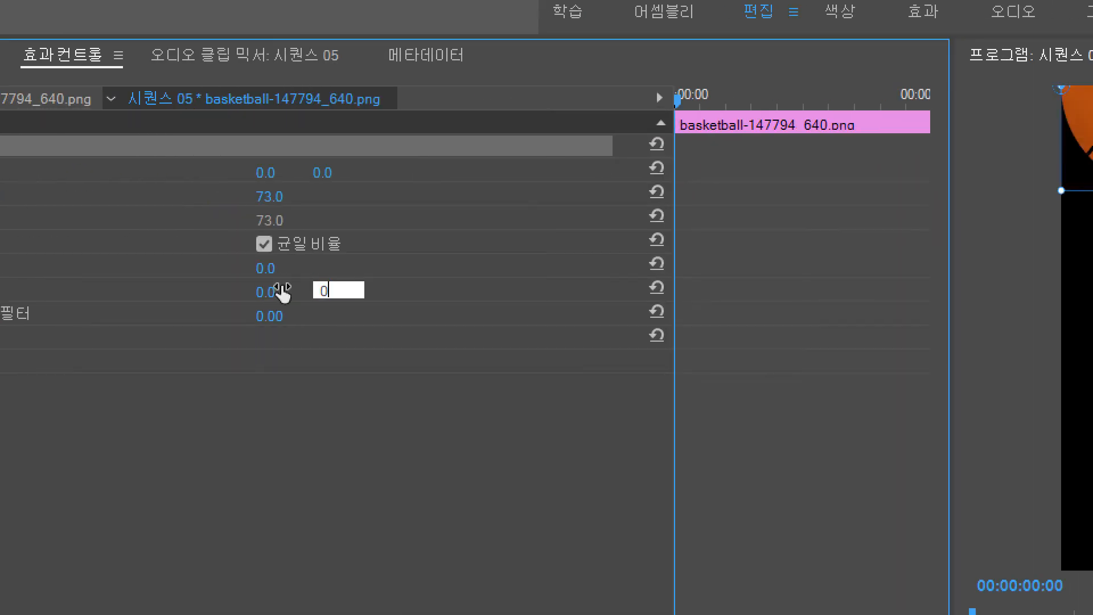
pyautogui.press('Return')
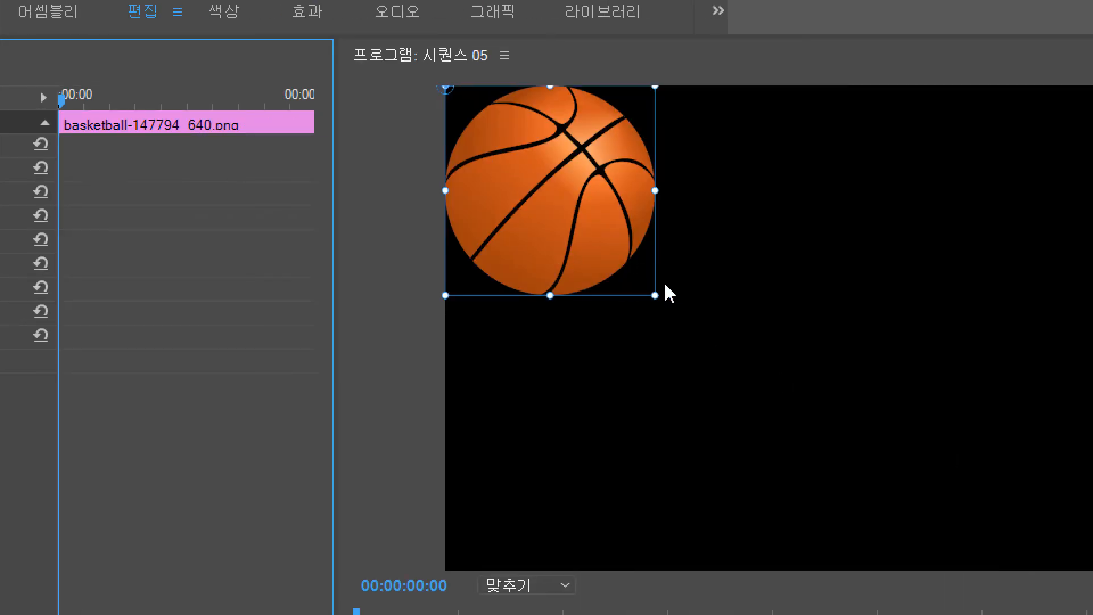
# - Enlarge the basketball freely in the frame from its corner anchor point to a scale of about 155.8
pyautogui.moveTo(654, 294); pyautogui.dragTo(725, 349)
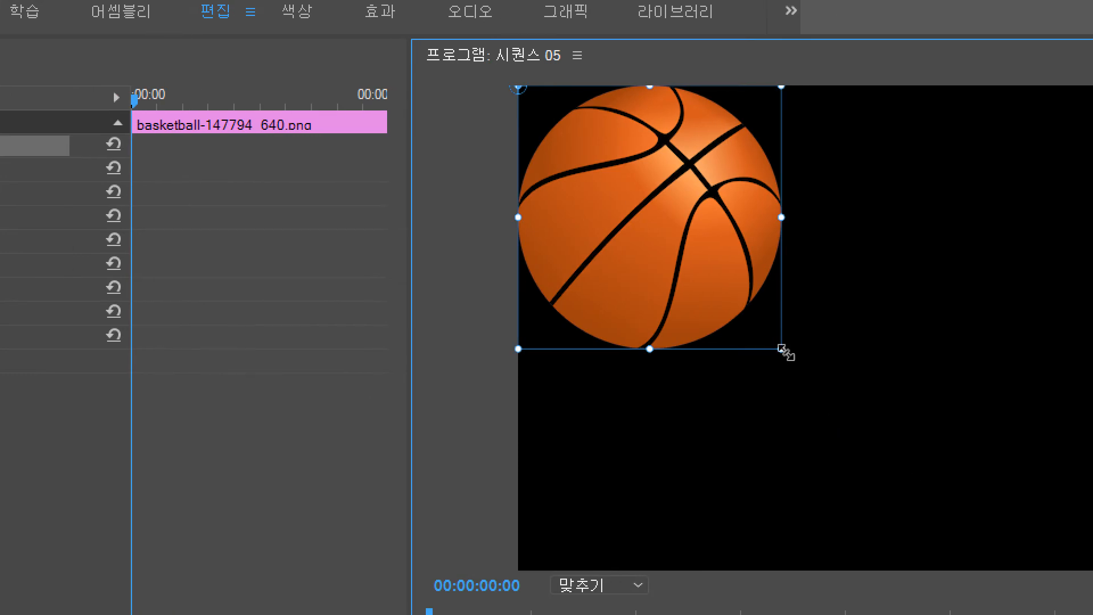
pyautogui.moveTo(781, 347); pyautogui.dragTo(961, 532)
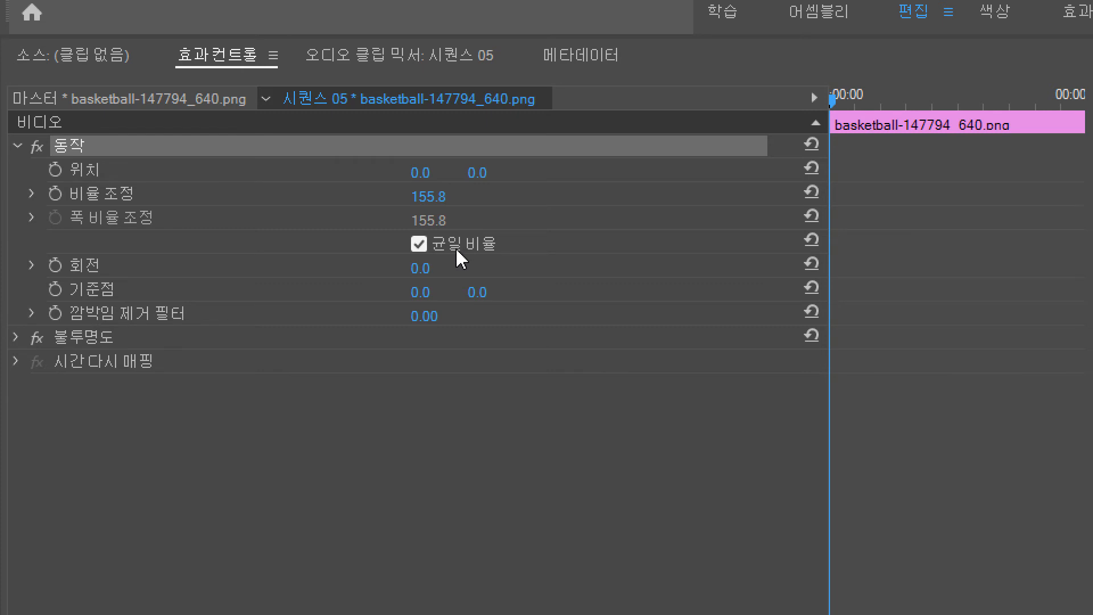
# - Turn off uniform scale for the basketball and reset its height and width scale to 100
pyautogui.click(421, 248)
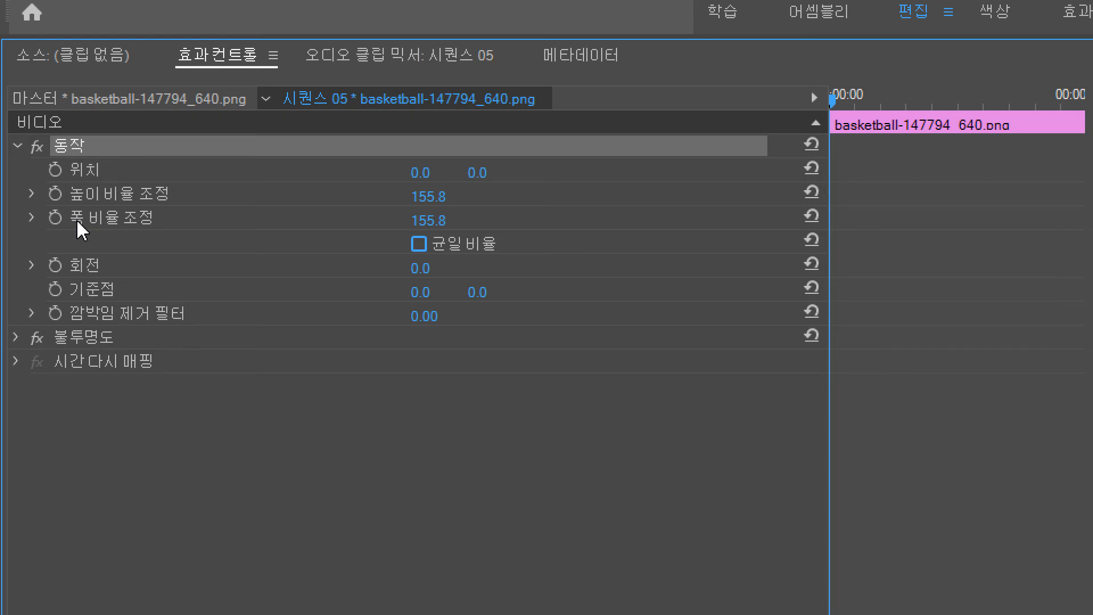
pyautogui.click(811, 216)
pyautogui.click(820, 191)
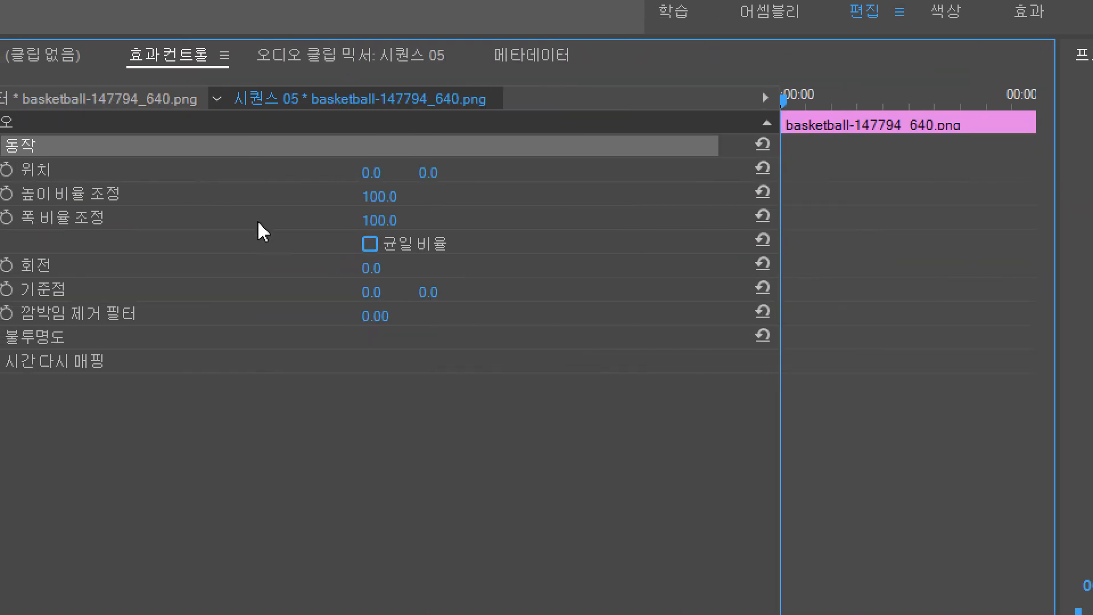
# - Stretch the basketball's width to about 121.8 and its height to about 127.7 in the frame, resetting each scale to 100
pyautogui.click(376, 224)
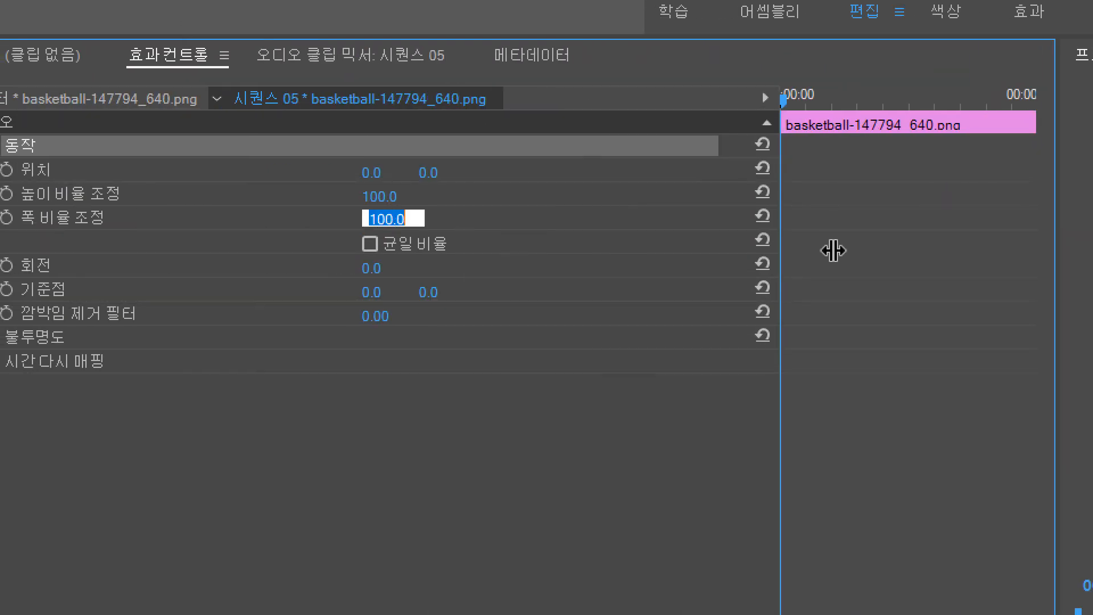
pyautogui.click(943, 232)
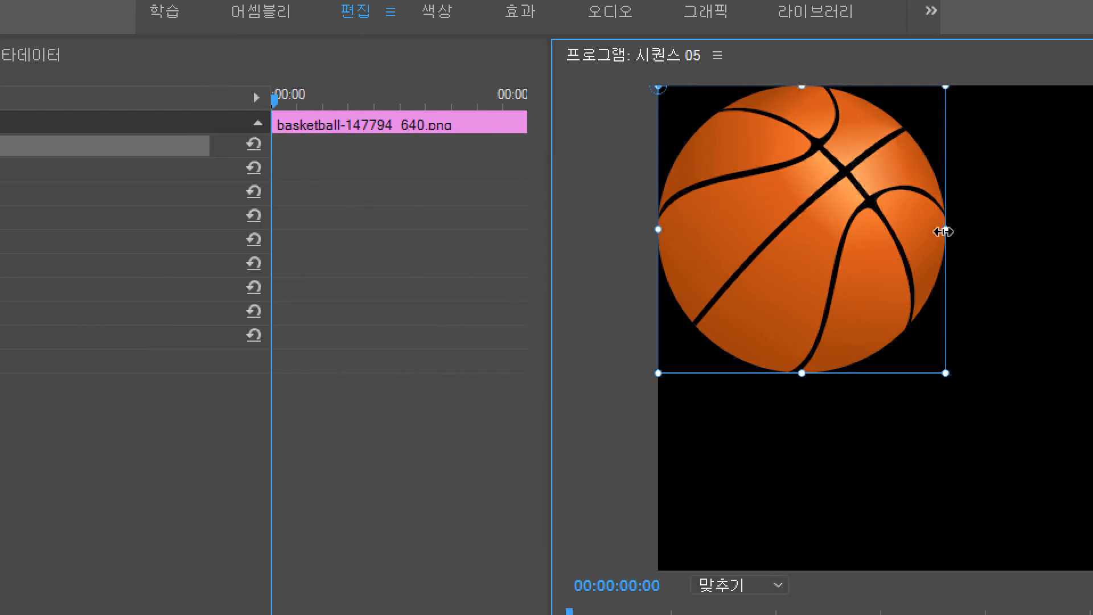
pyautogui.moveTo(944, 232); pyautogui.dragTo(778, 248)
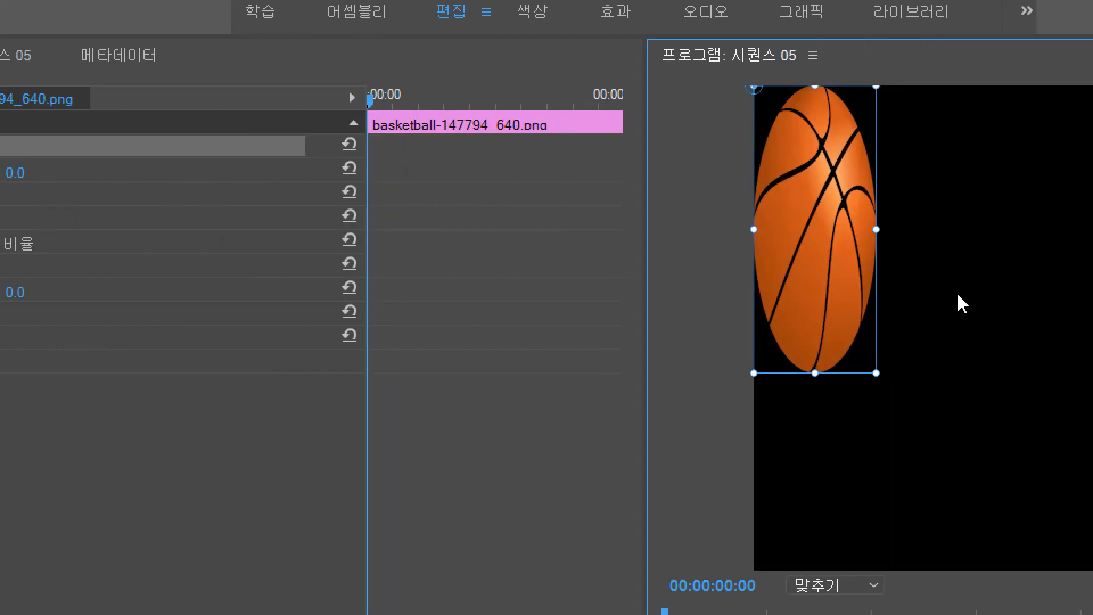
pyautogui.moveTo(873, 234); pyautogui.dragTo(1092, 234)
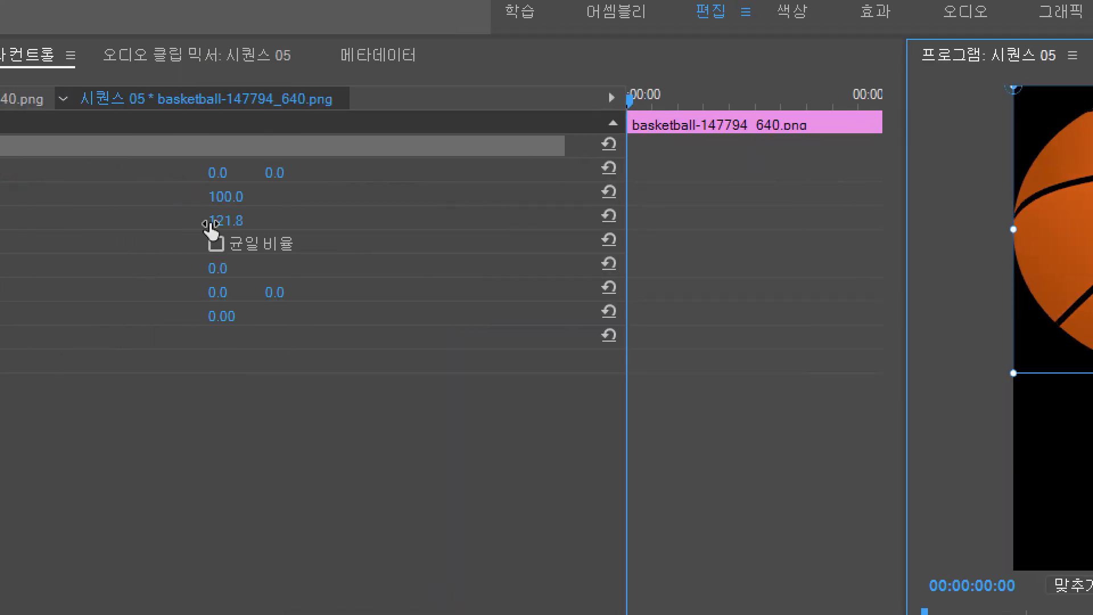
pyautogui.click(608, 216)
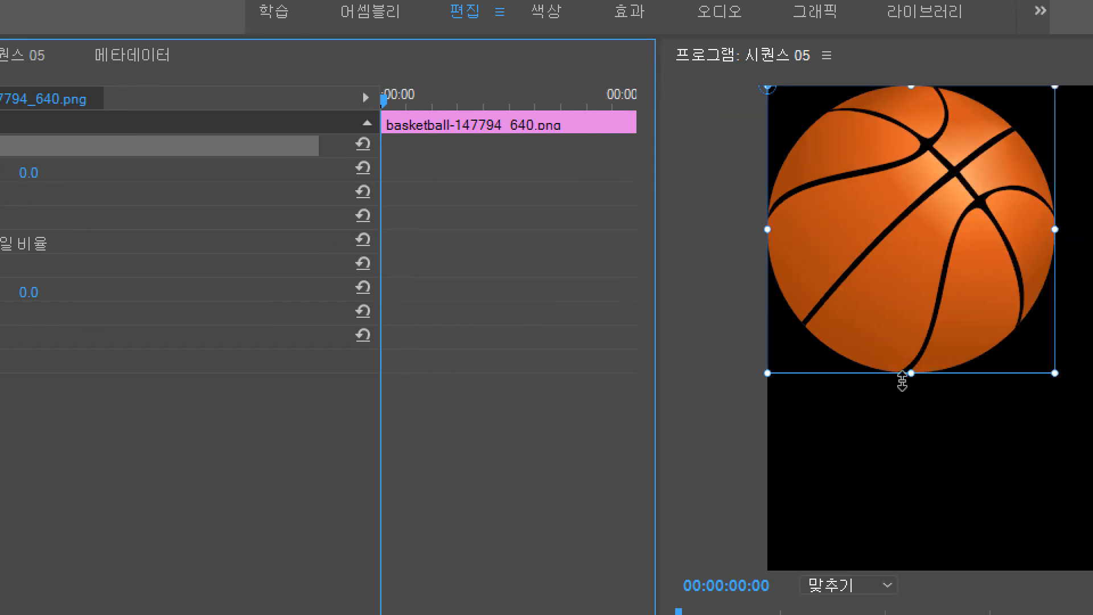
pyautogui.moveTo(910, 375); pyautogui.dragTo(903, 446)
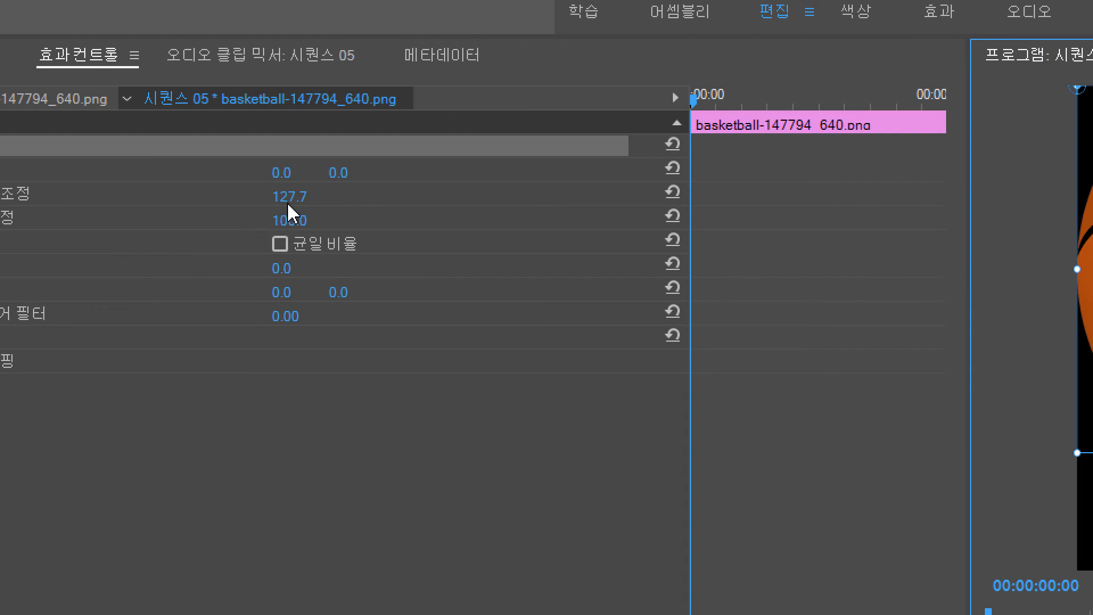
pyautogui.click(673, 194)
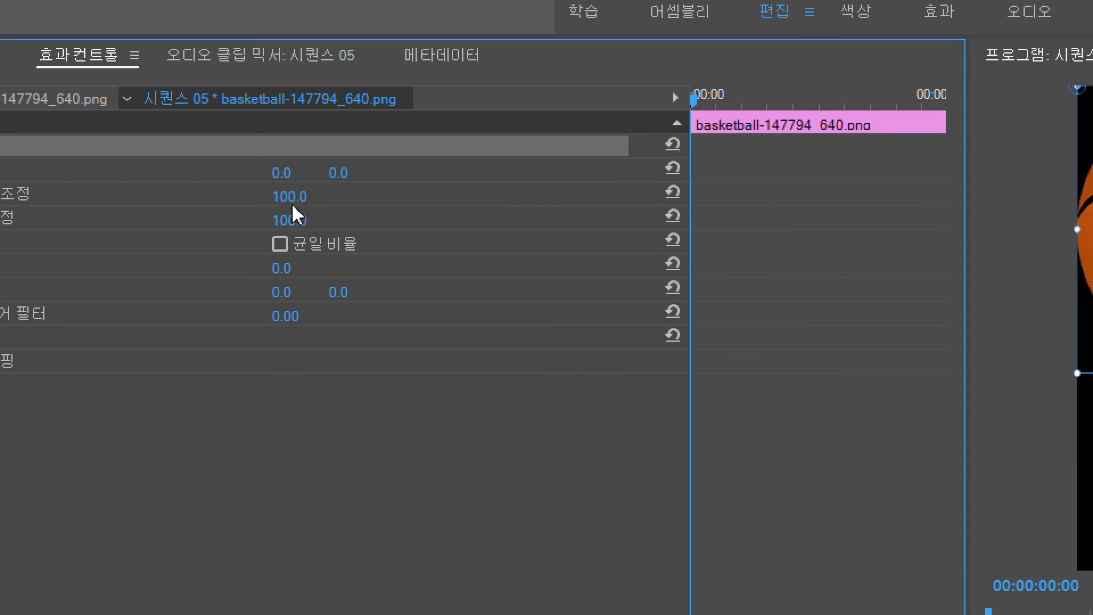
# - Turn uniform scale on and shrink the basketball proportionally in the frame to a scale of about 80.2
pyautogui.click(280, 244)
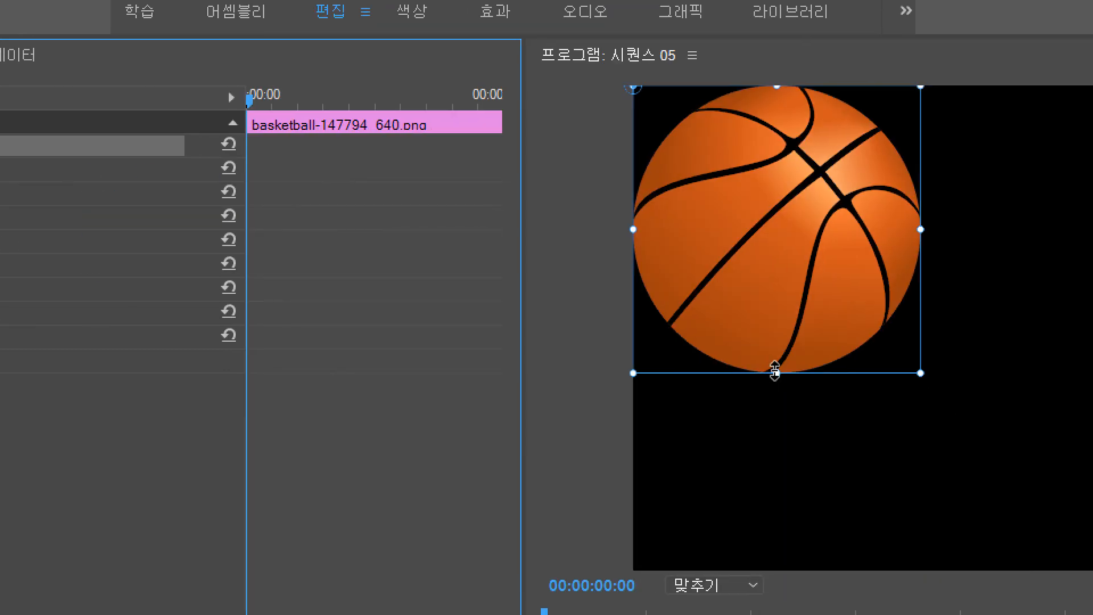
pyautogui.moveTo(774, 371); pyautogui.dragTo(746, 315)
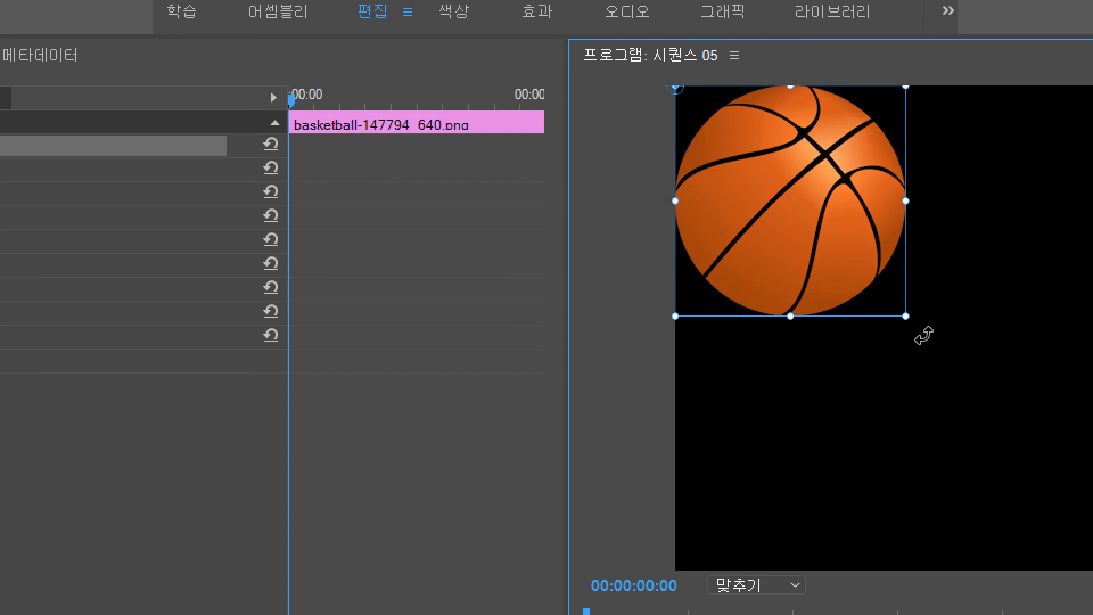
# - Rotate the basketball freely around its corner anchor point to about three full turns plus 10.4 degrees
pyautogui.moveTo(923, 336); pyautogui.dragTo(578, 379)
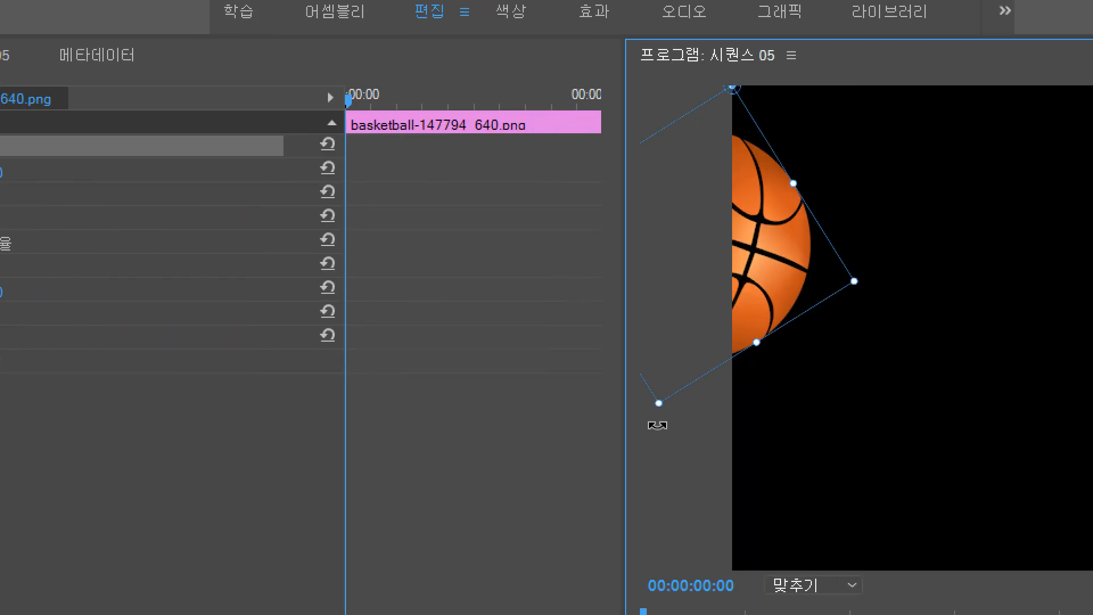
pyautogui.moveTo(655, 421); pyautogui.dragTo(548, 450)
pyautogui.moveTo(420, 486); pyautogui.dragTo(846, 485)
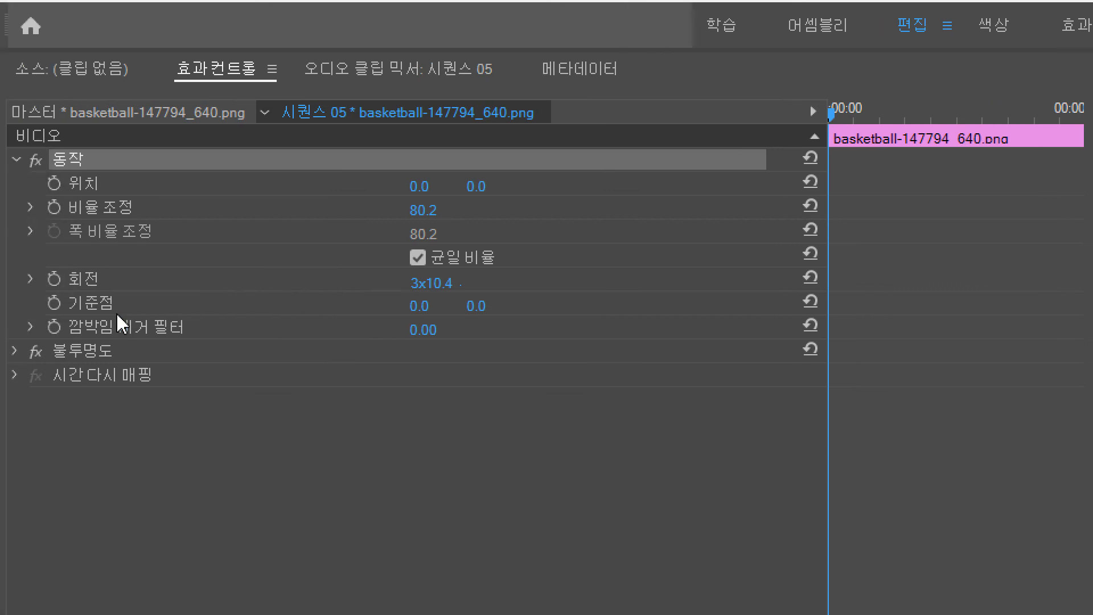
# - Set the degrees part of the basketball's rotation to 180, keeping the three full turns
pyautogui.click(424, 287)
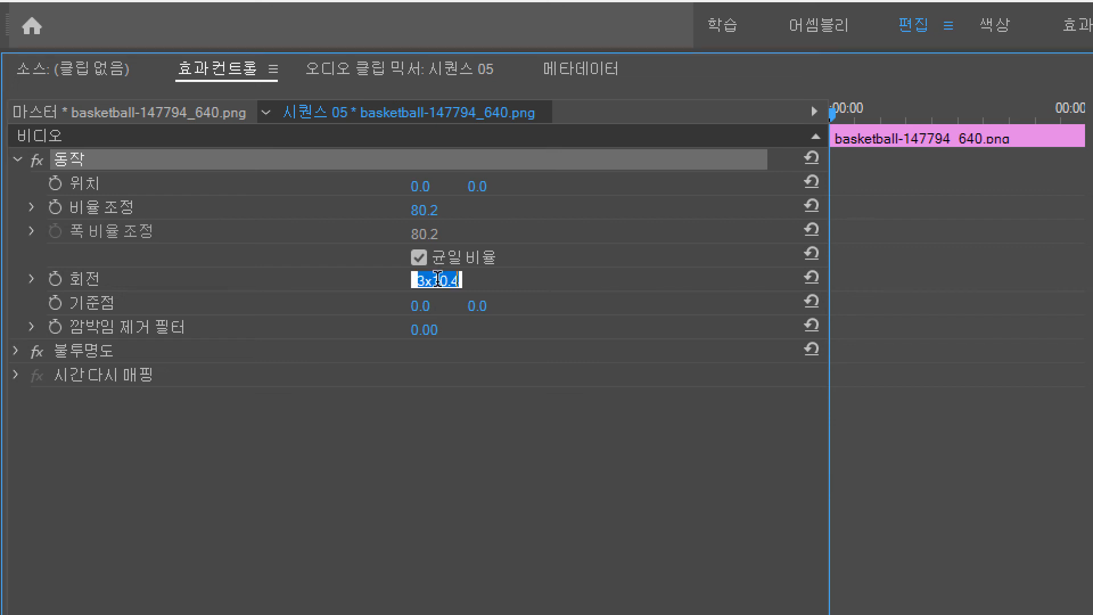
pyautogui.click(423, 281)
pyautogui.moveTo(433, 281); pyautogui.dragTo(418, 278)
pyautogui.moveTo(436, 281); pyautogui.dragTo(495, 278)
pyautogui.write('180')
pyautogui.press('Return')
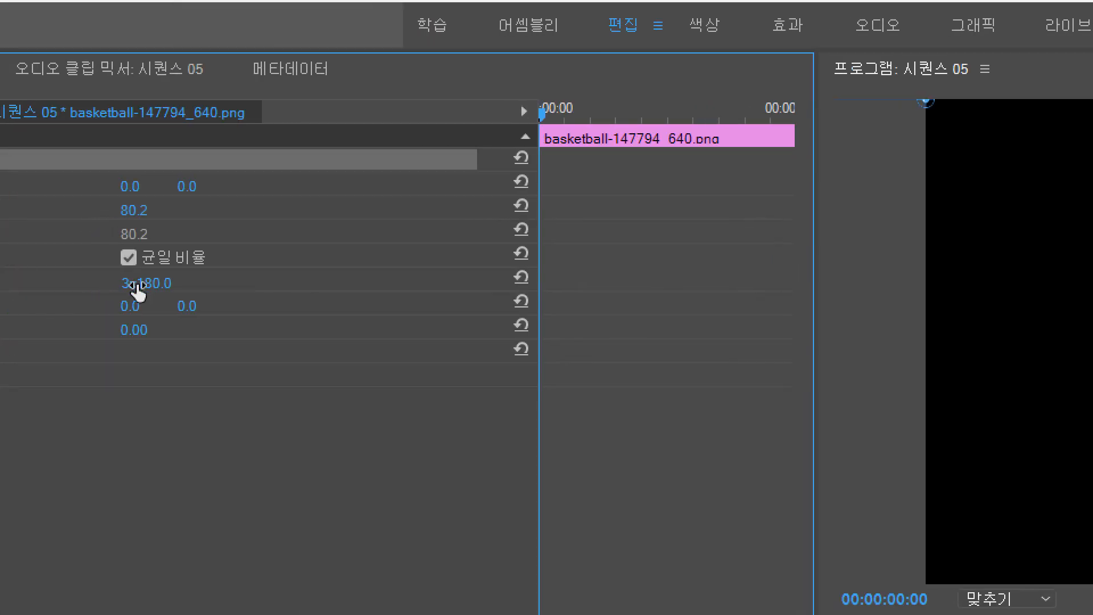
# - Set the degrees part of the basketball's rotation to 0 for a rotation of 3x0.0
pyautogui.click(139, 284)
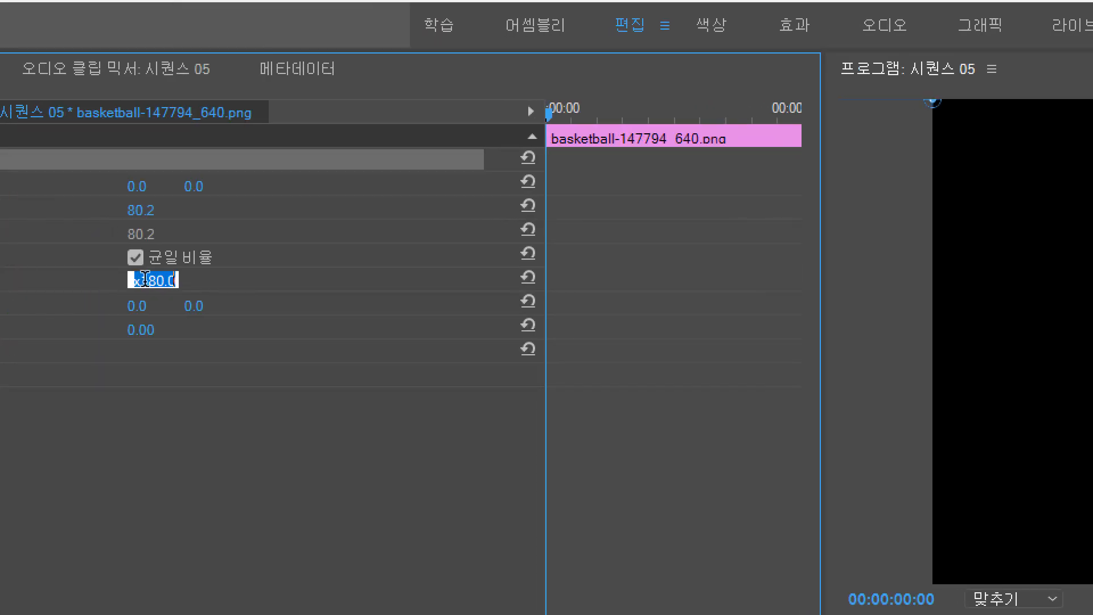
pyautogui.moveTo(145, 279); pyautogui.dragTo(302, 283)
pyautogui.press('BackSpace')
pyautogui.press('BackSpace')
pyautogui.write('0')
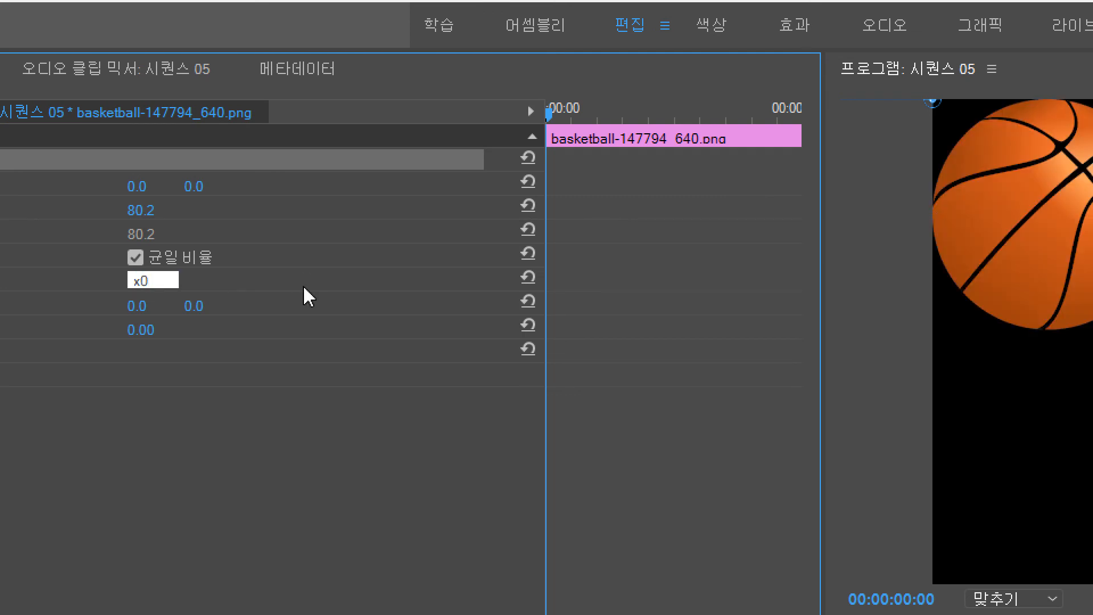
pyautogui.press('Return')
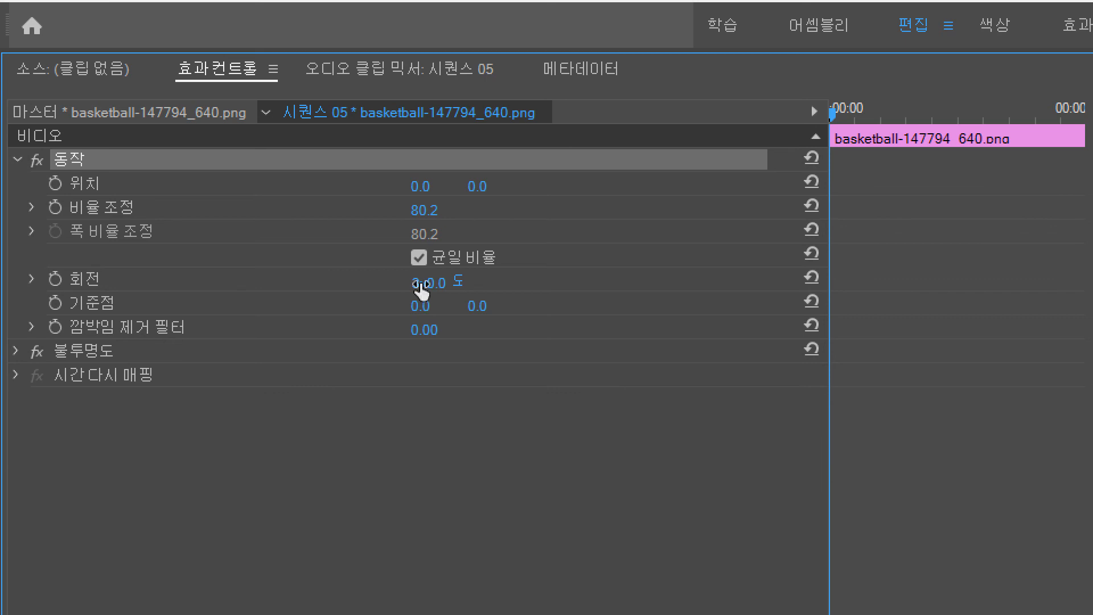
pyautogui.moveTo(417, 291); pyautogui.dragTo(445, 291)
# - Expand the basketball clip's Opacity settings and lower its opacity to about 51.6%, then all the way to 0%
pyautogui.click(12, 350)
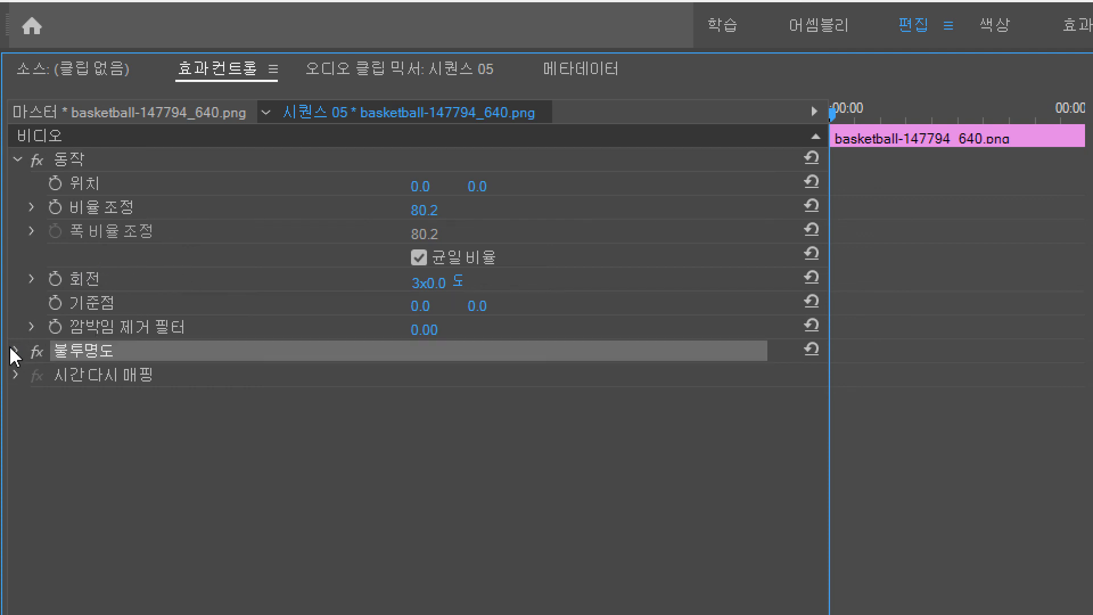
pyautogui.click(18, 352)
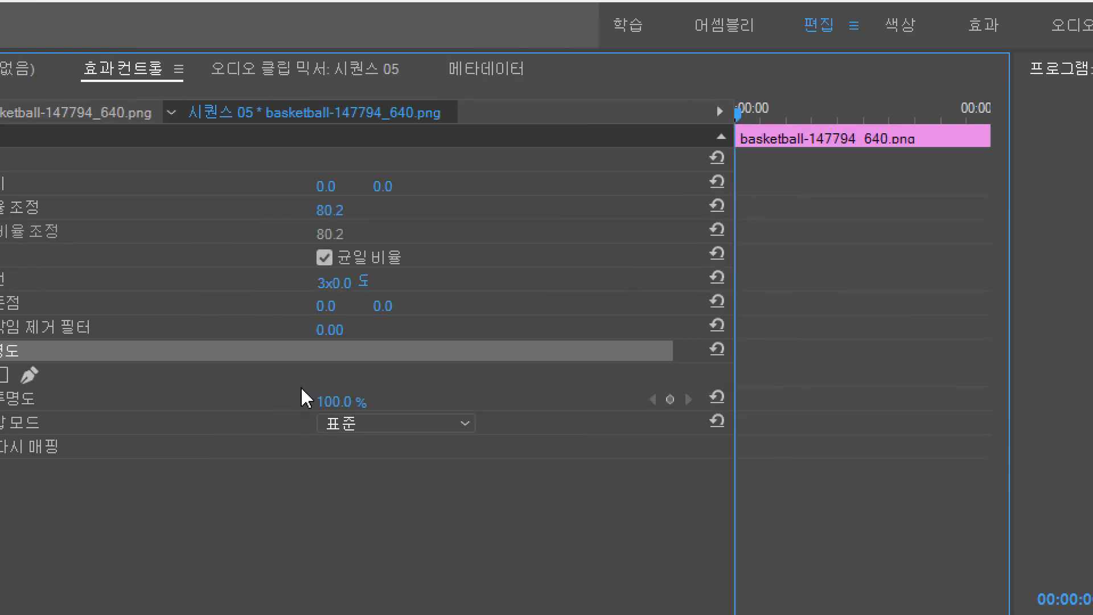
pyautogui.click(330, 401)
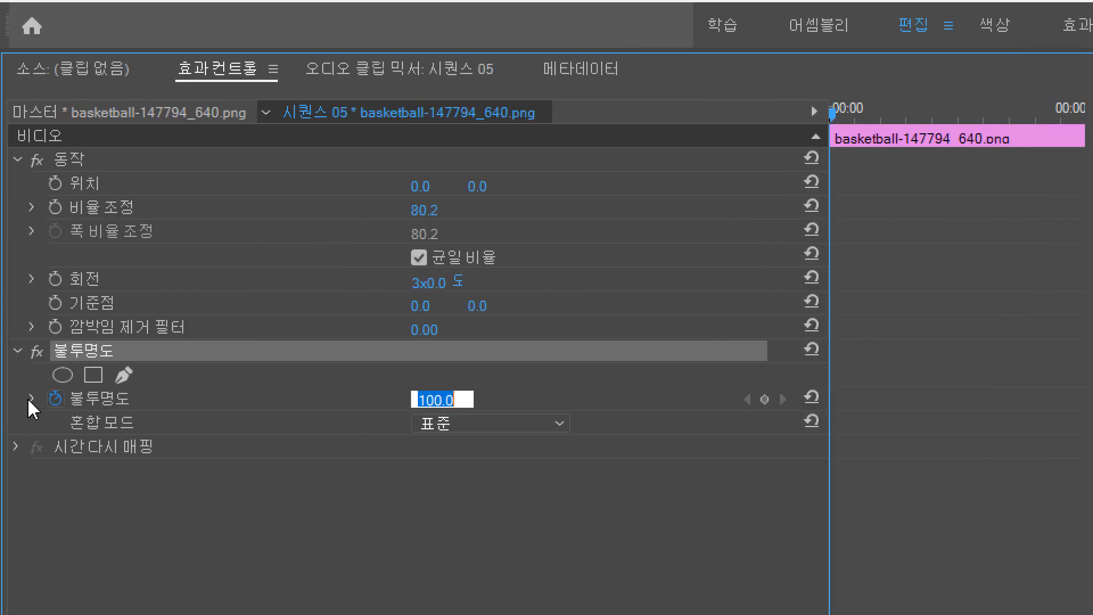
pyautogui.click(29, 398)
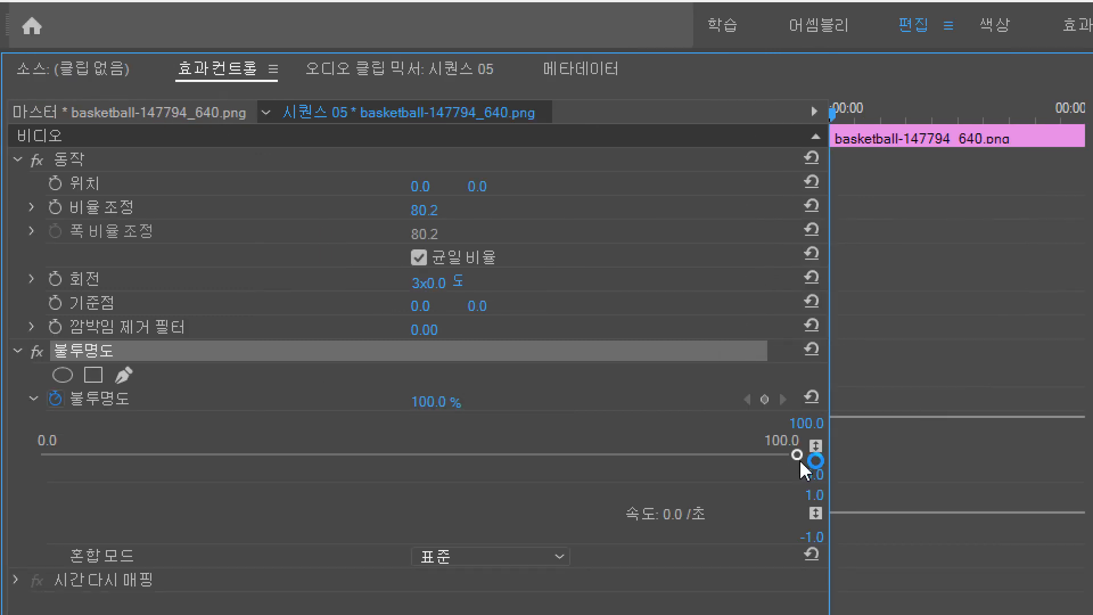
pyautogui.moveTo(798, 455); pyautogui.dragTo(430, 451)
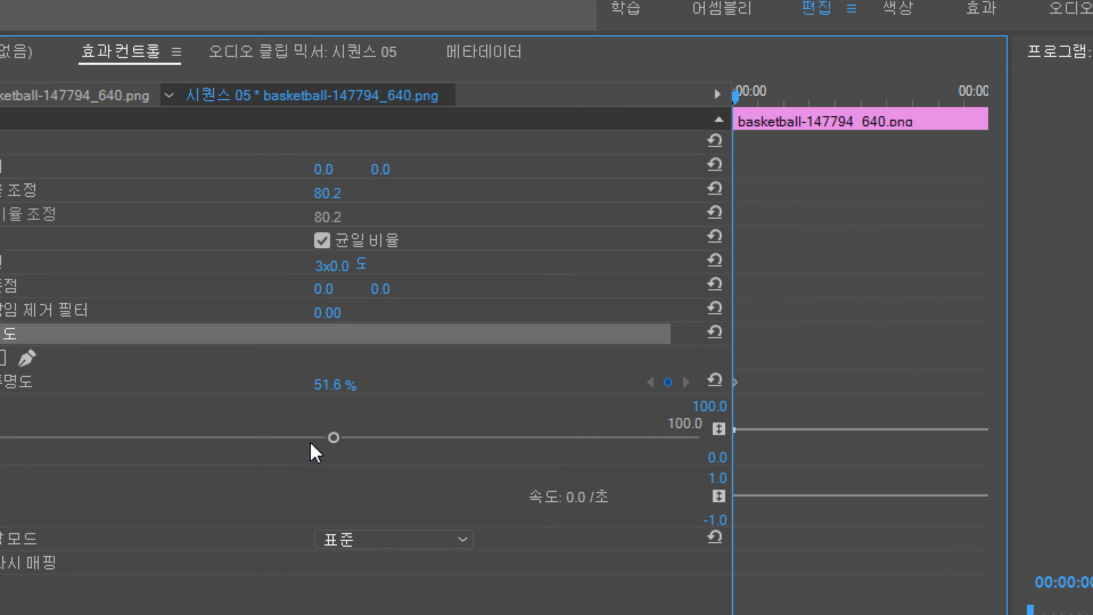
pyautogui.moveTo(334, 438); pyautogui.dragTo(0, 446)
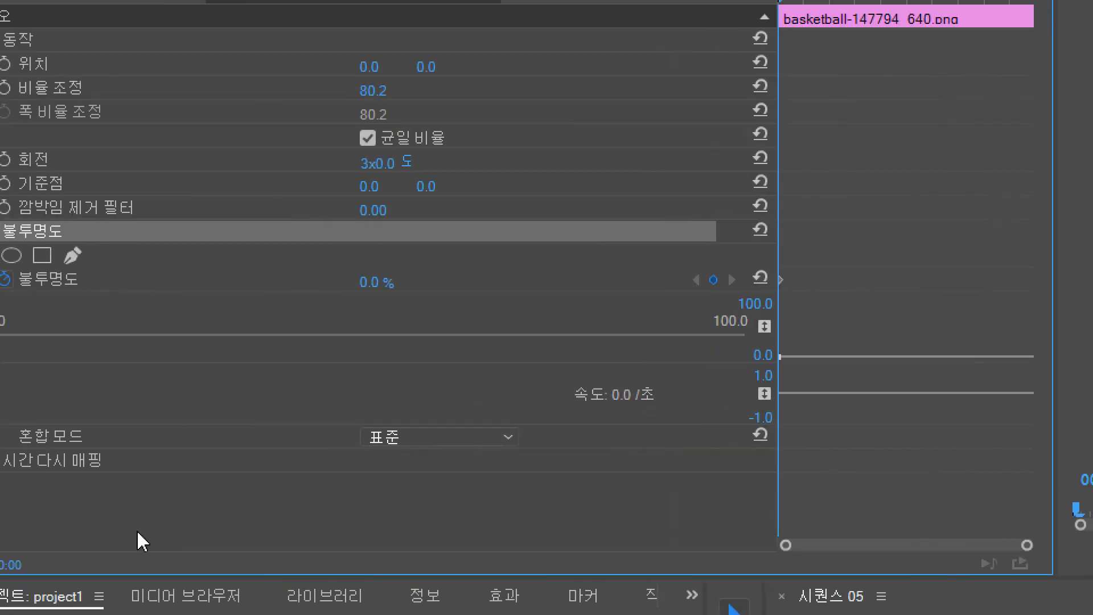
# - Raise the basketball clip's opacity to 100% and collapse its Opacity settings
pyautogui.moveTo(42, 337); pyautogui.dragTo(1005, 373)
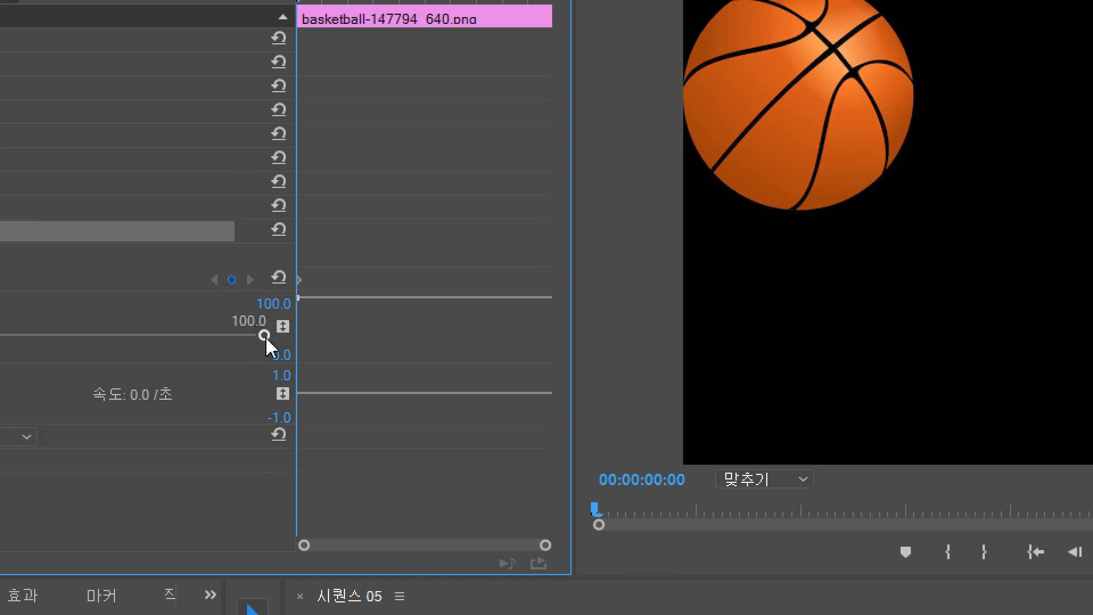
pyautogui.moveTo(264, 336); pyautogui.dragTo(819, 342)
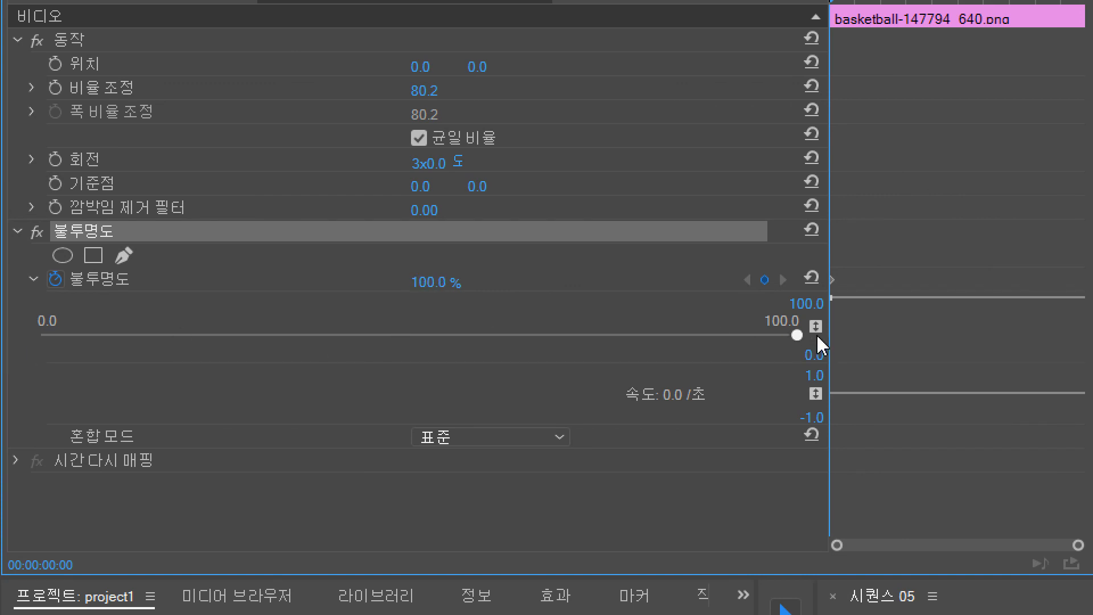
pyautogui.click(33, 279)
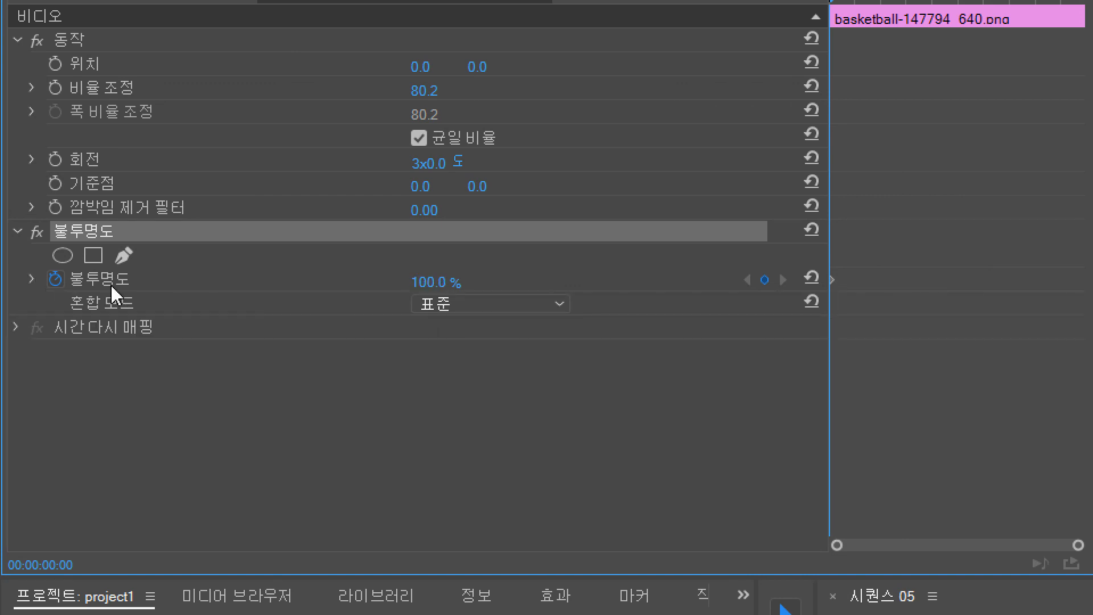
pyautogui.click(17, 232)
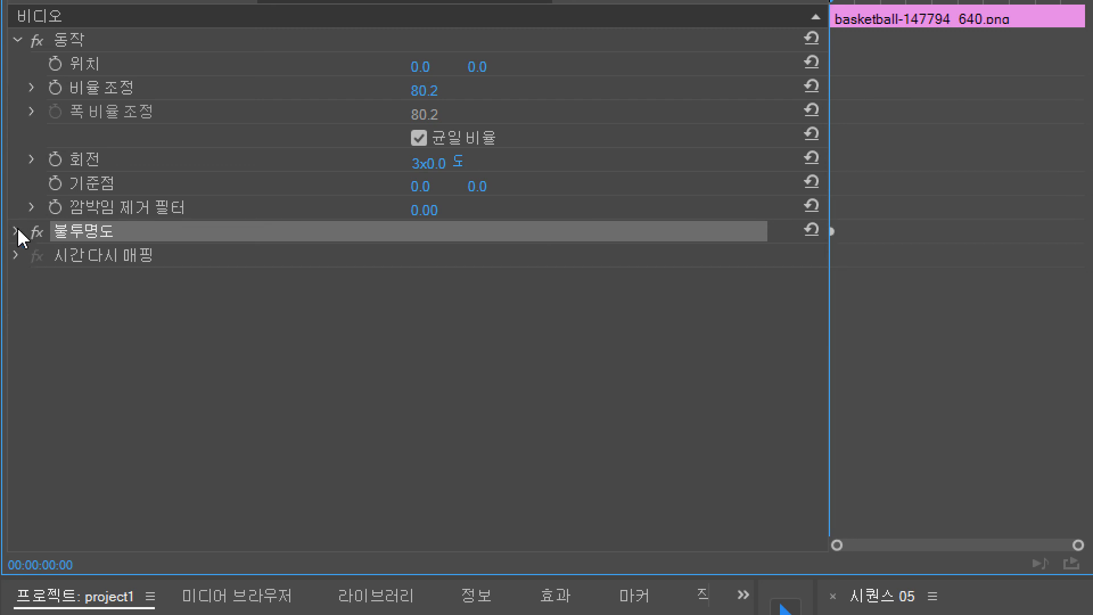